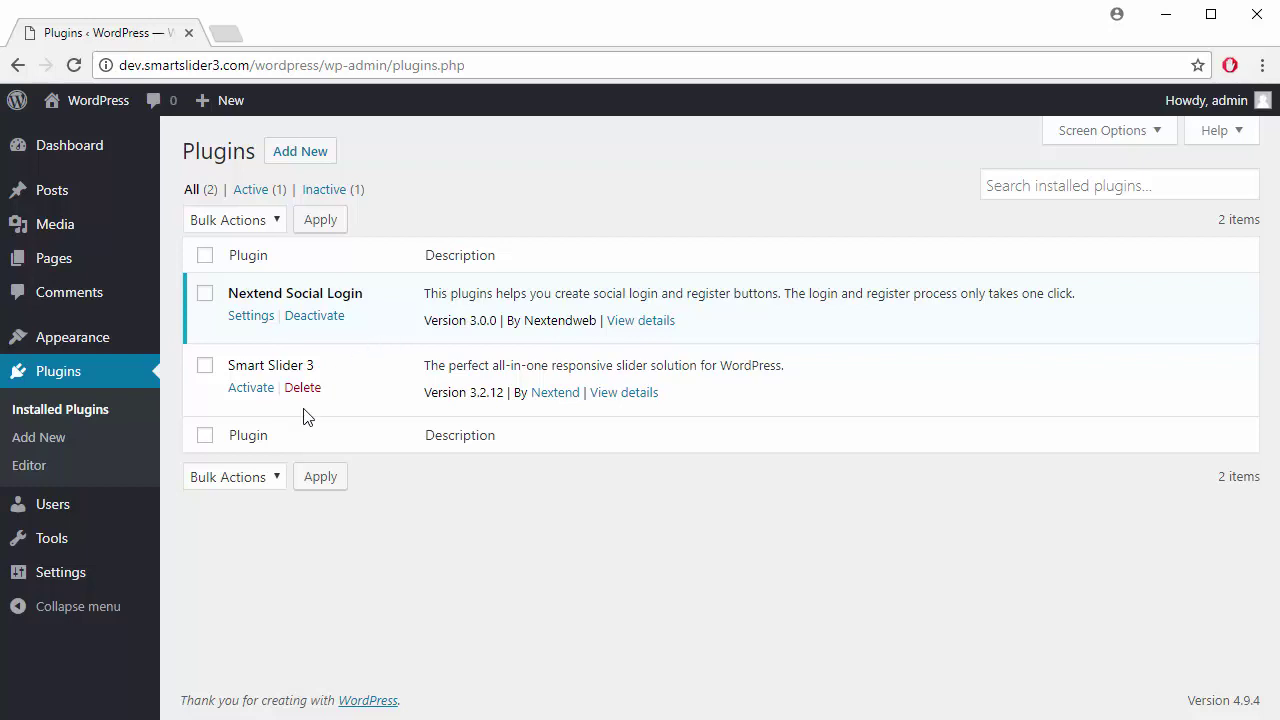
- Open the Facebook card's Getting Started guide in Nextend Social Login and scroll through its 18 app-creation steps
mouse_move(131, 571)
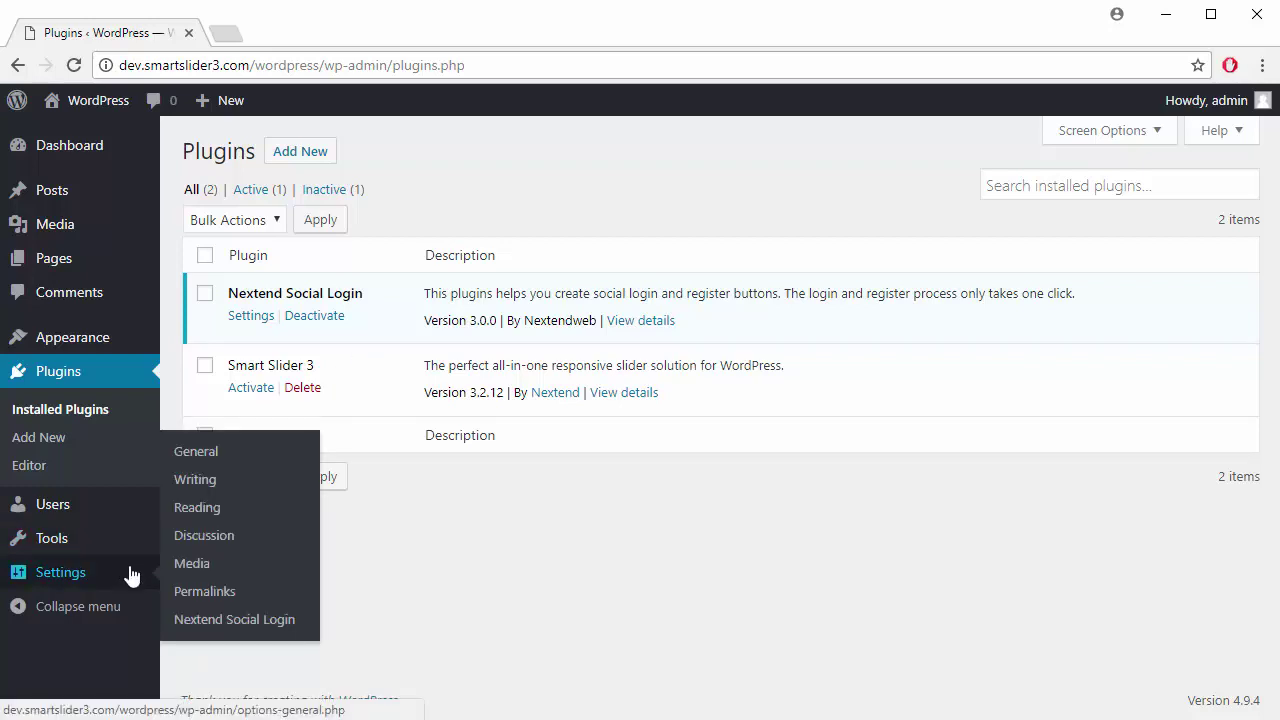
left_click(240, 620)
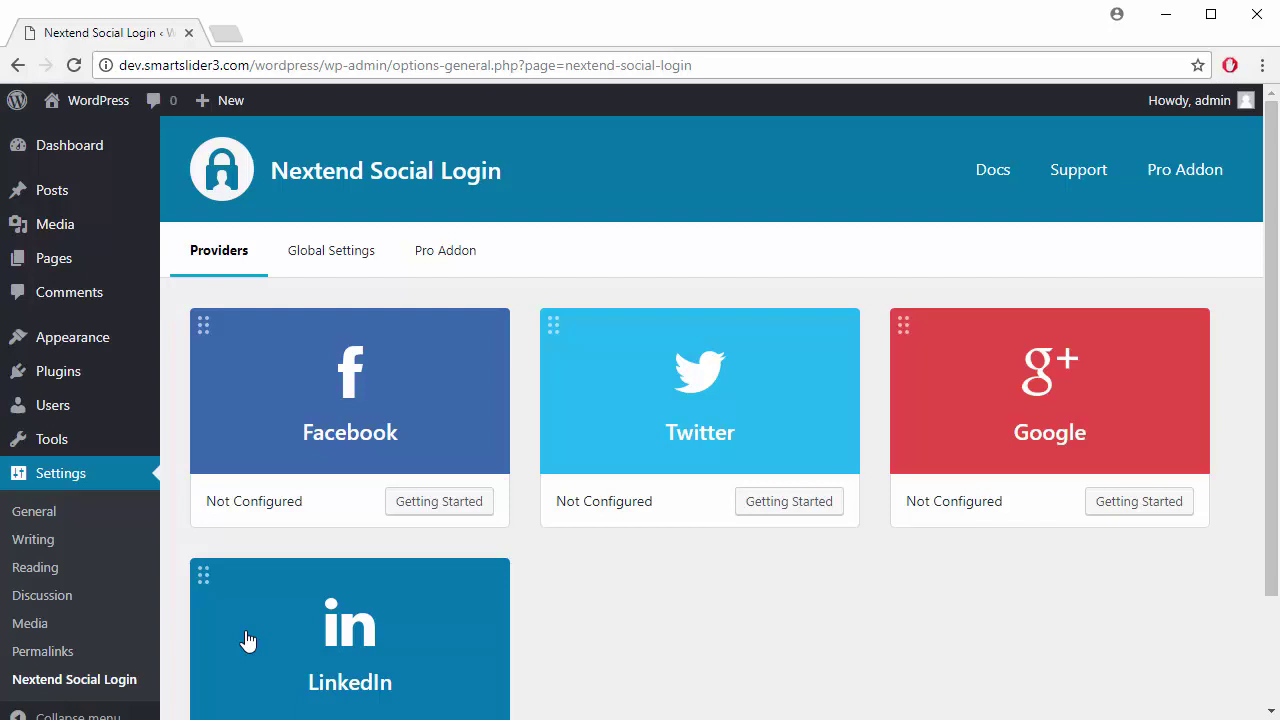
left_click(446, 510)
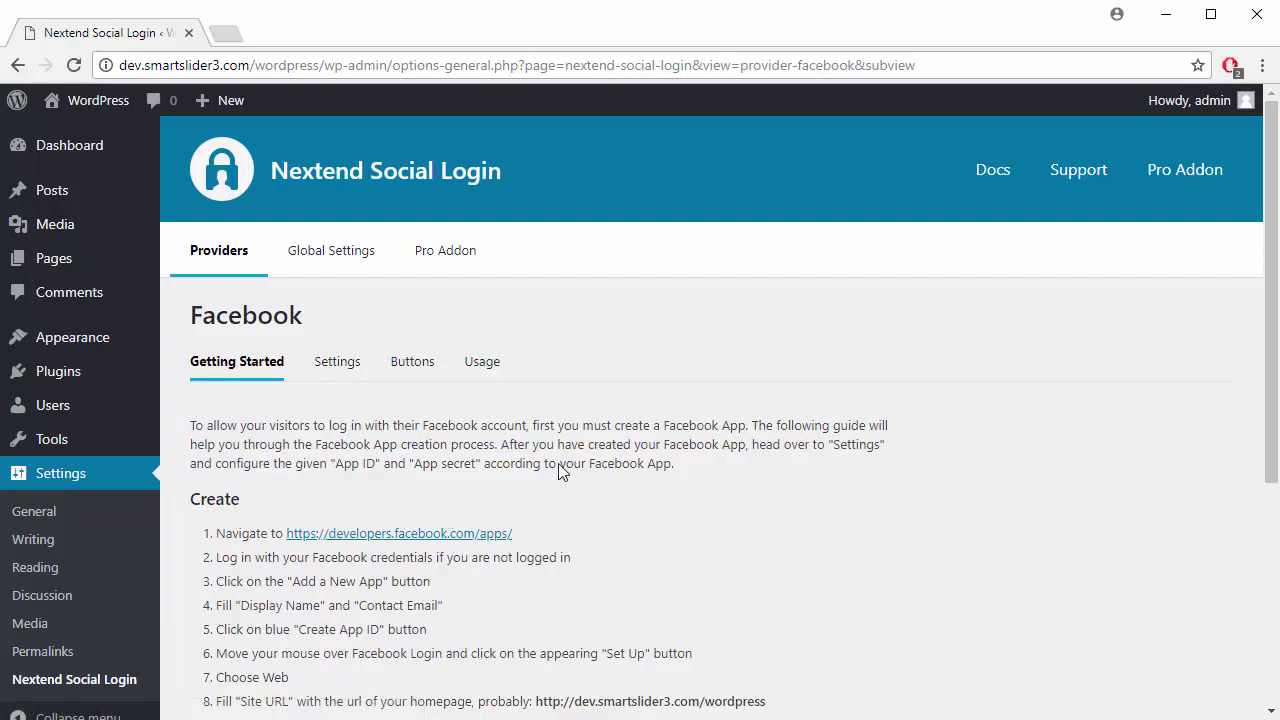
scroll(560, 470, "down", 4)
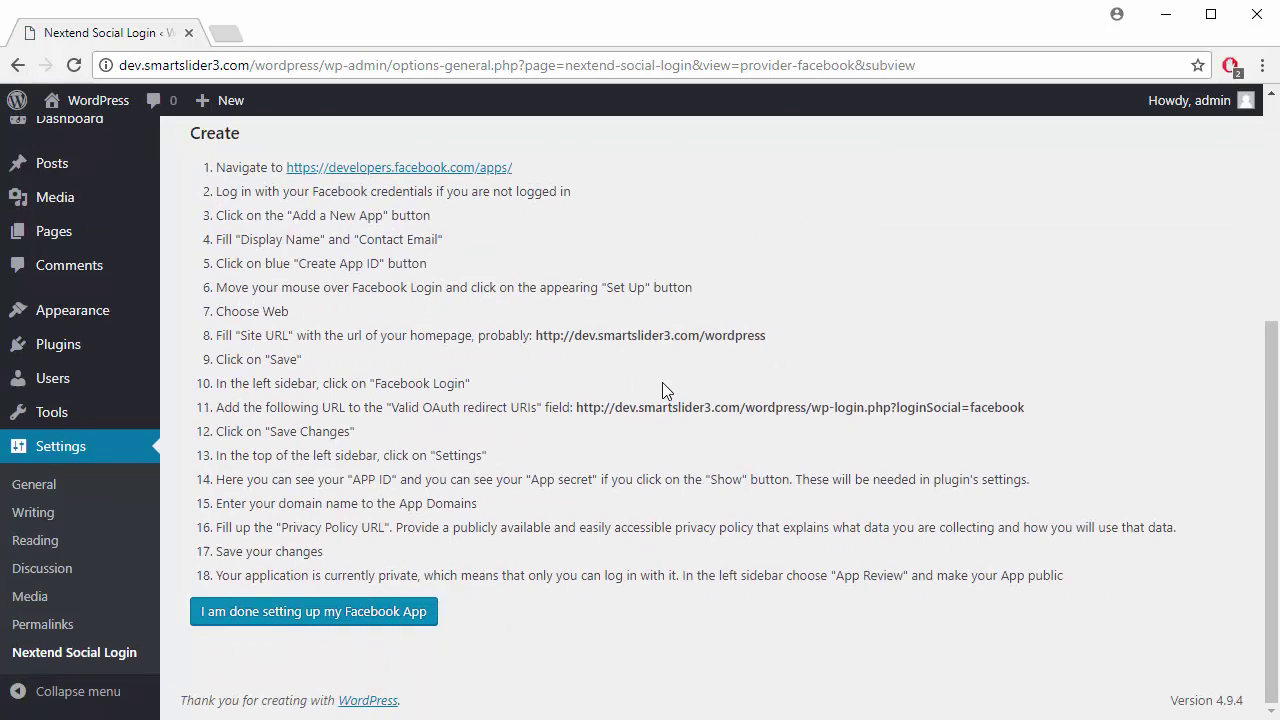
- Create a new Facebook app with display name 'Nextend Social Login' on developers.facebook.com/apps
left_click(450, 177)
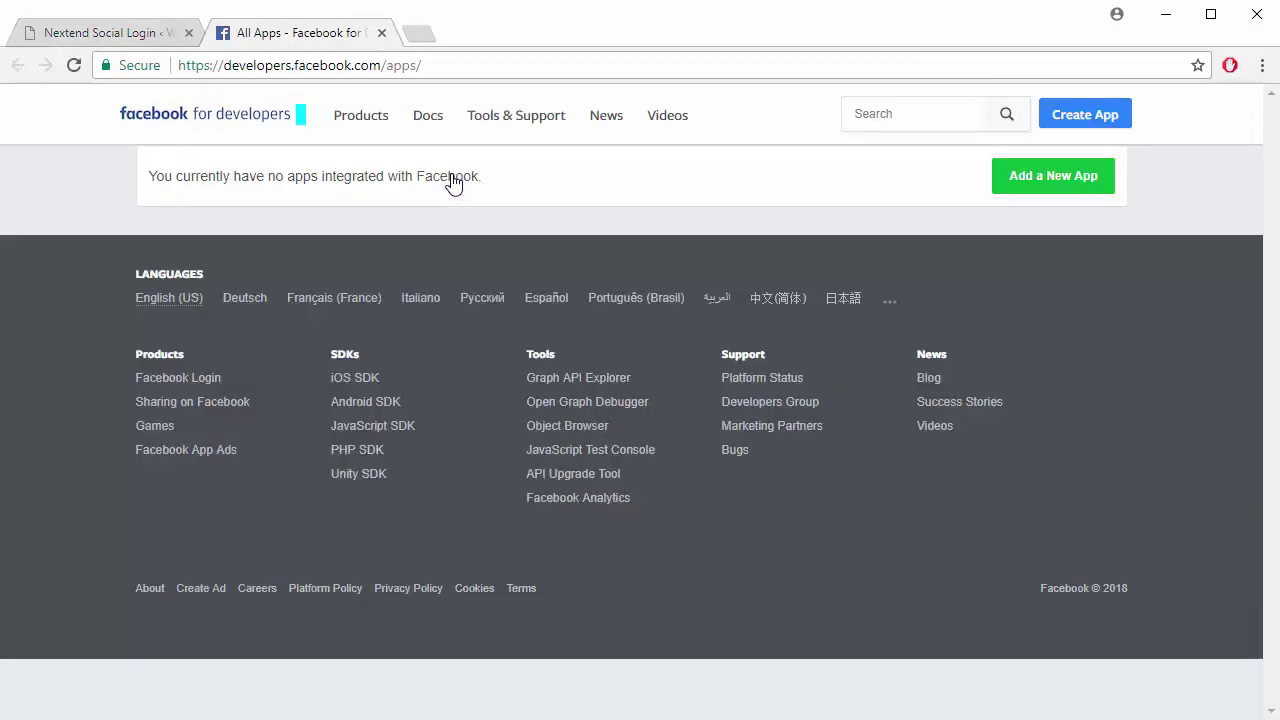
left_click(1034, 185)
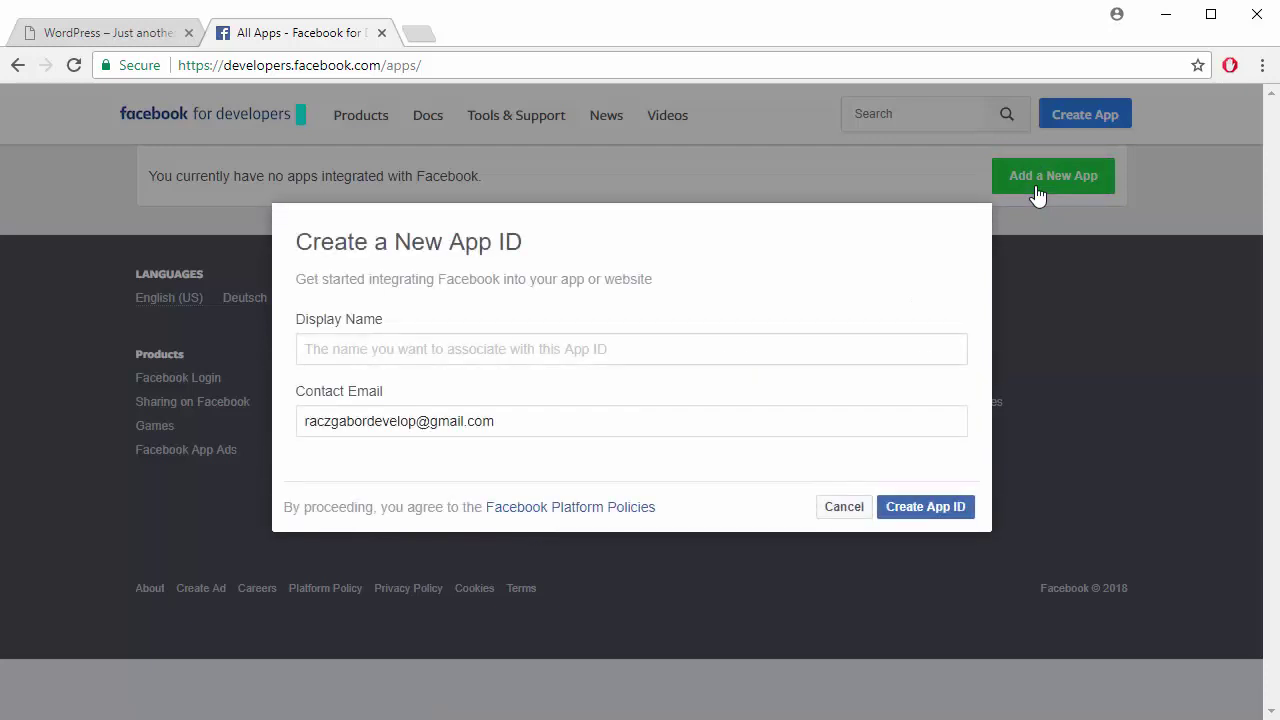
type("Nextend Social Login")
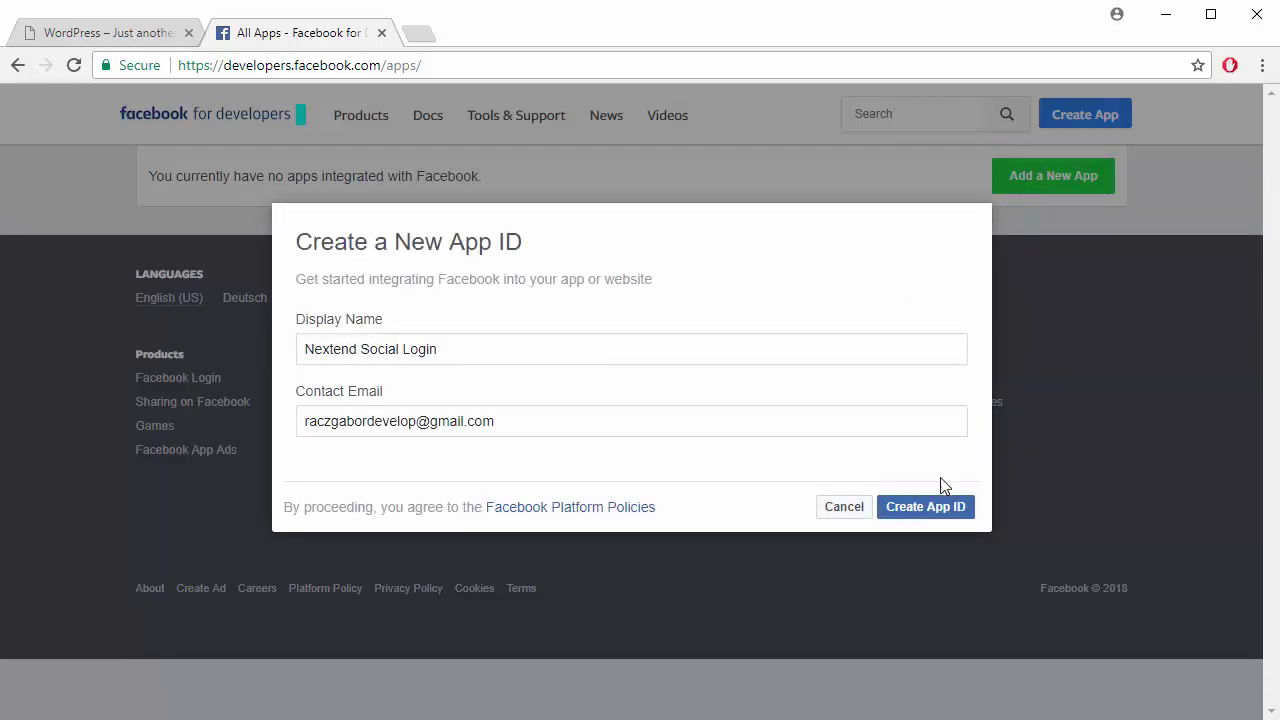
left_click(930, 512)
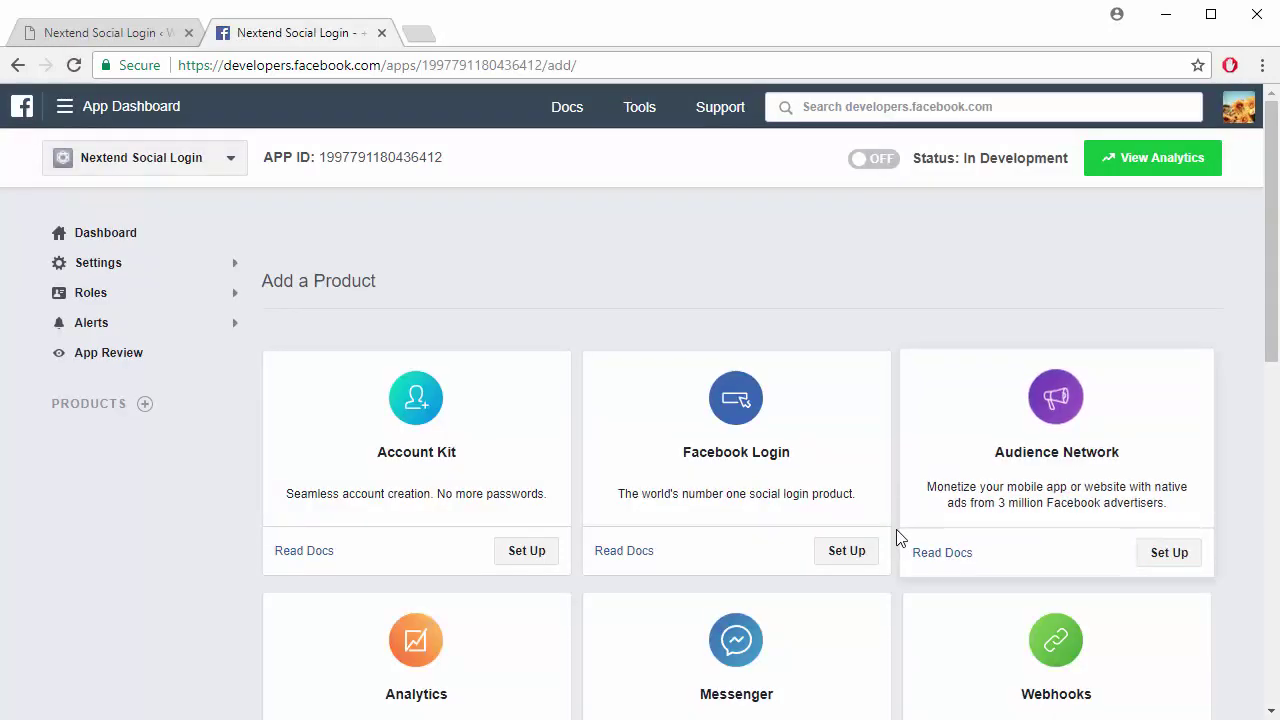
left_click(850, 556)
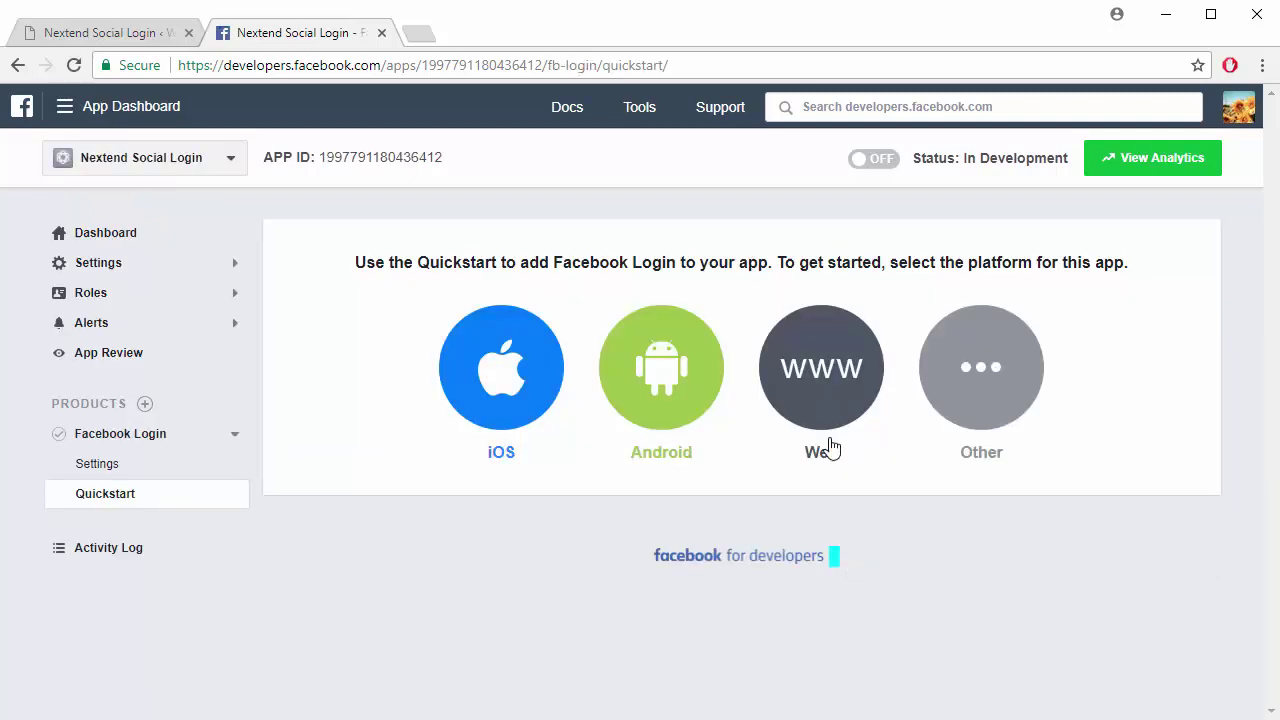
left_click(823, 405)
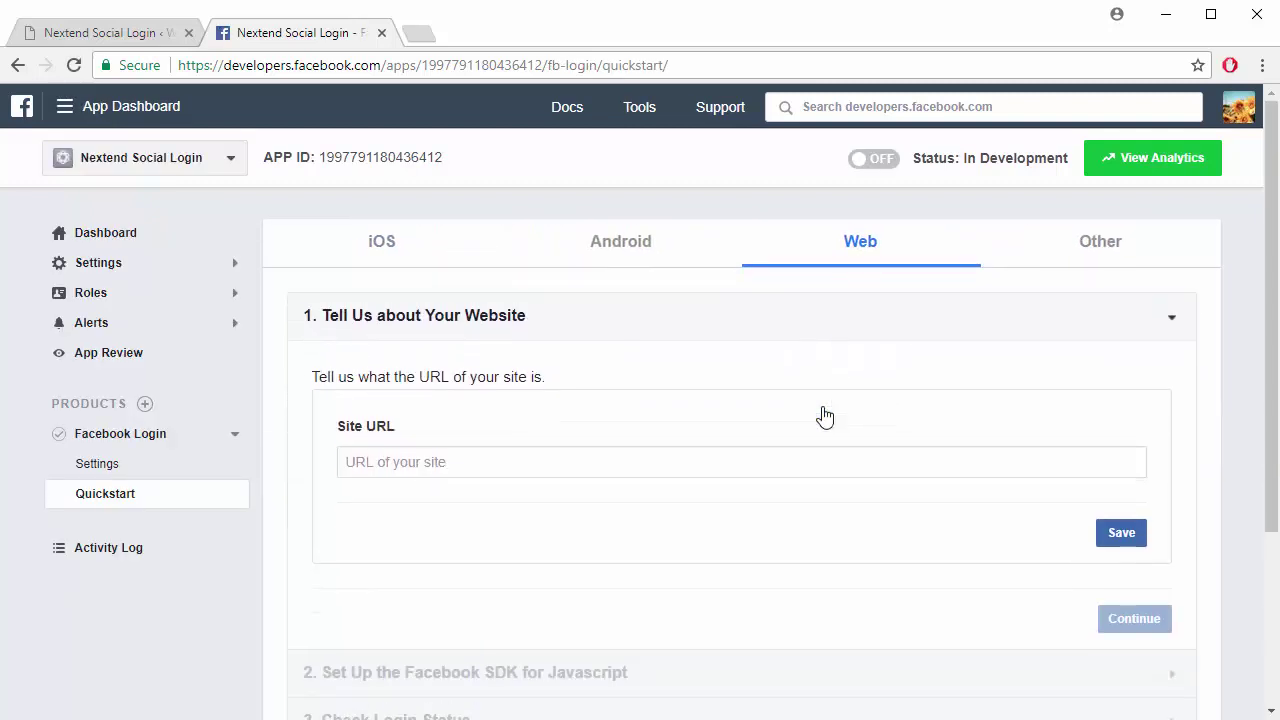
left_click(786, 458)
type("http://dev.smartslider3.com/wordpress")
left_click(1107, 542)
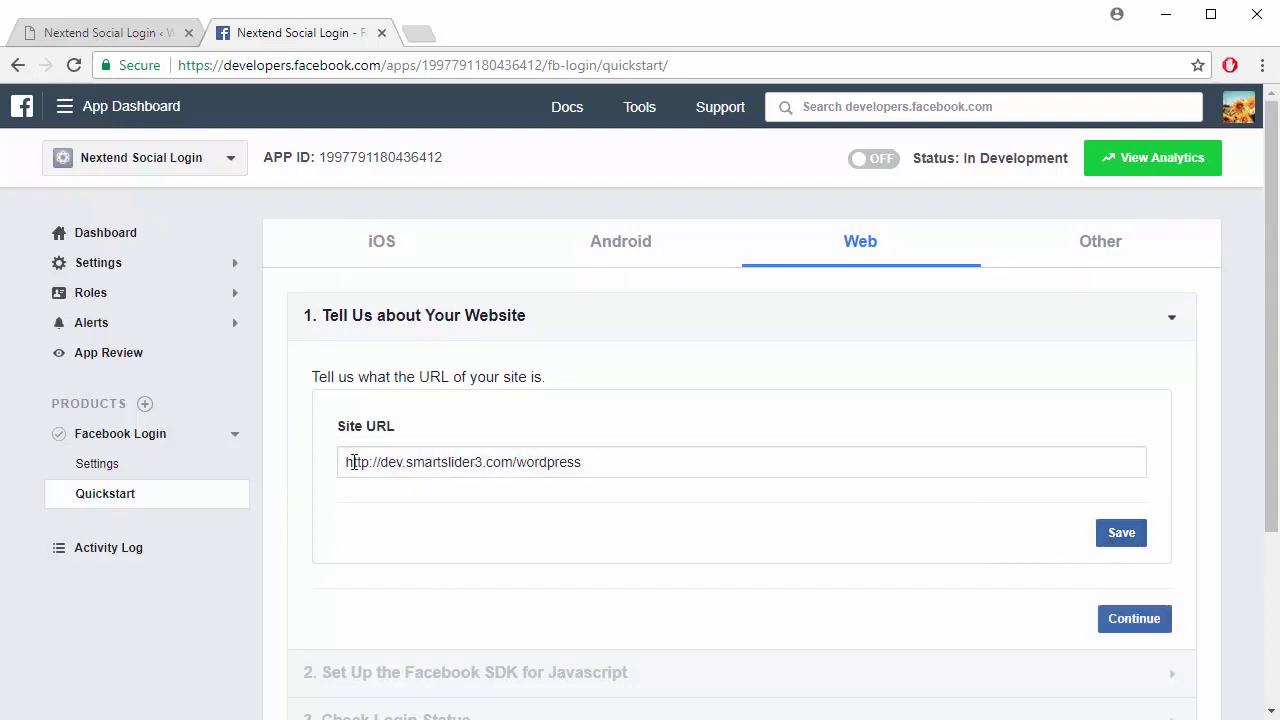
left_click(126, 466)
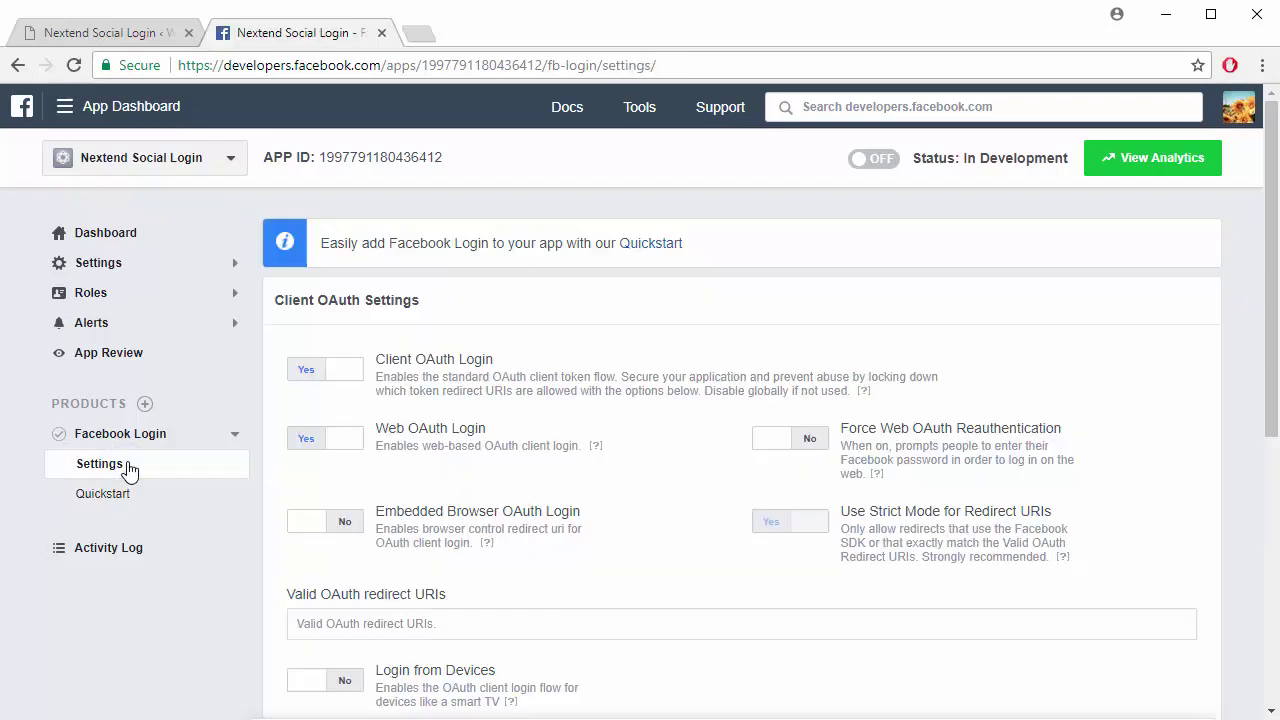
left_click(107, 35)
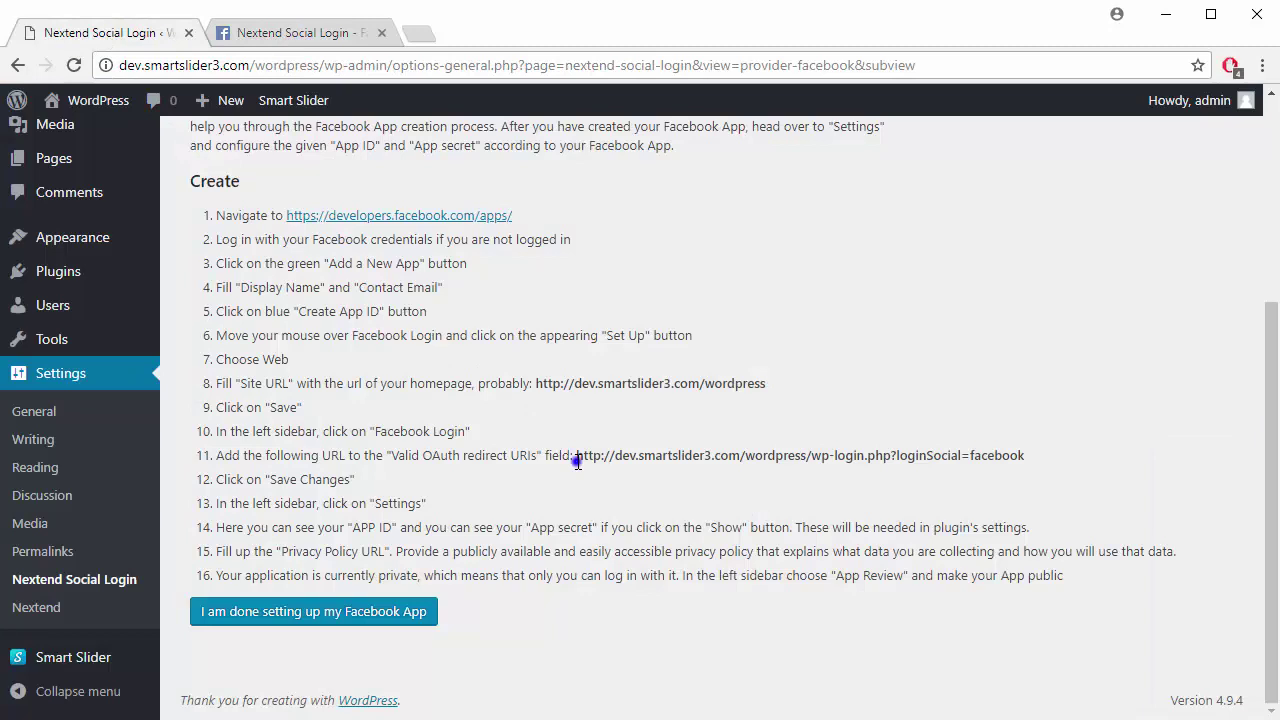
left_click_drag(577, 460, 1030, 467)
key("ctrl+c")
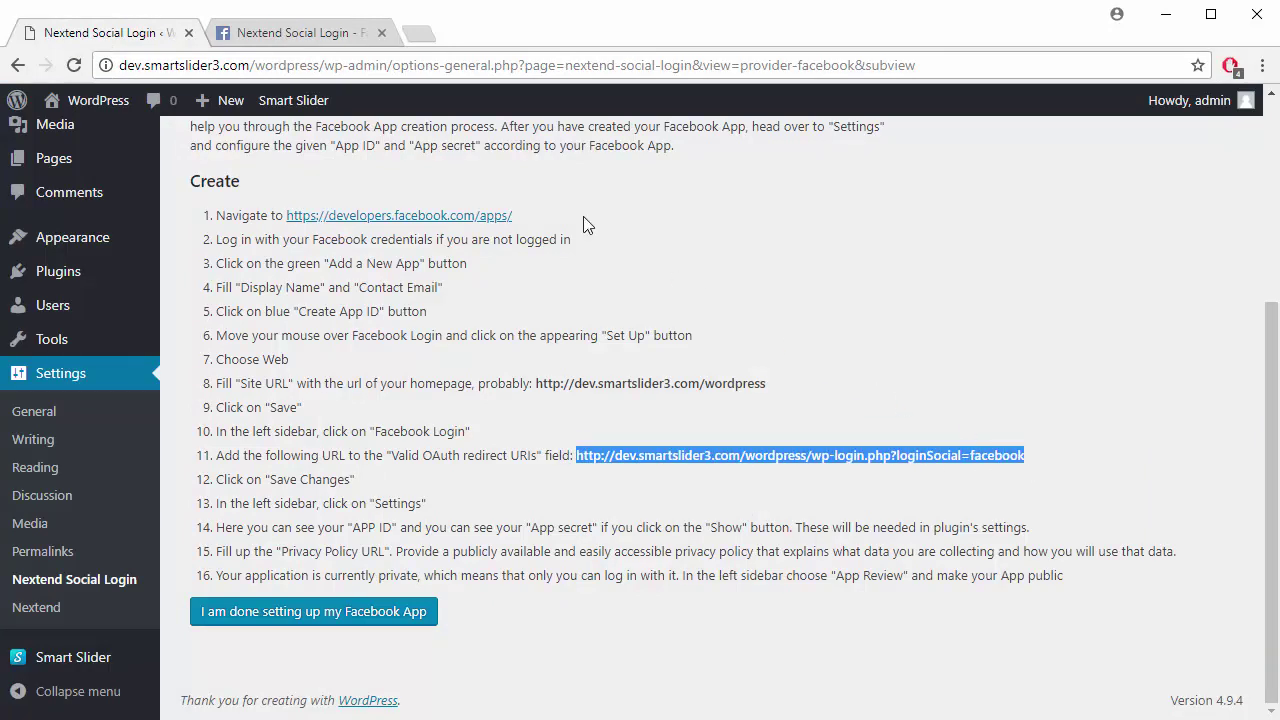
left_click(343, 36)
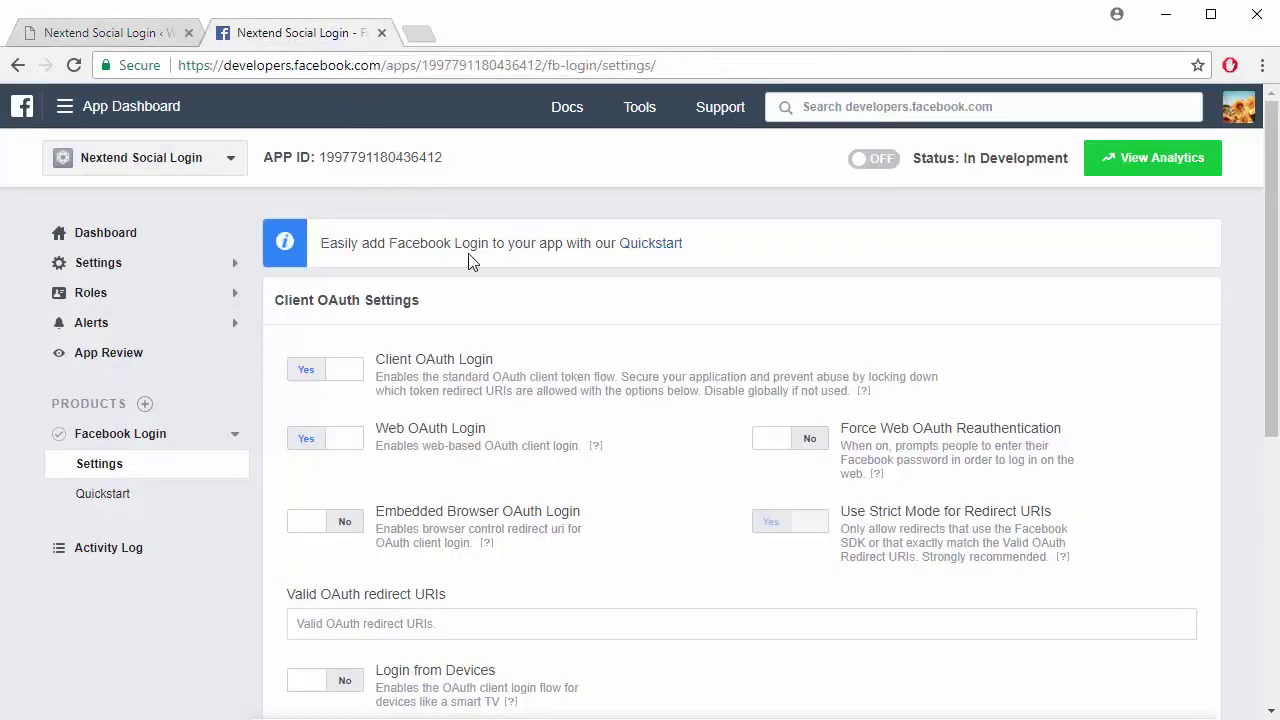
scroll(472, 260, "down", 2)
left_click(465, 425)
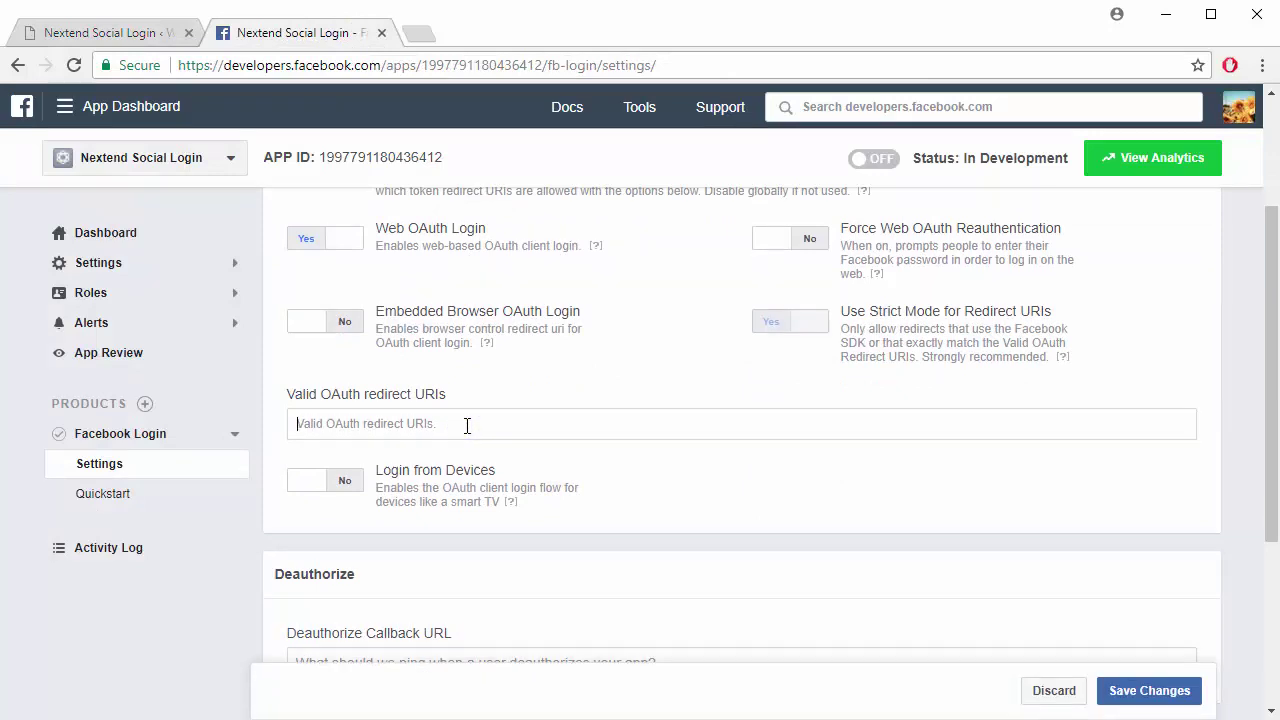
key("ctrl+v")
key("Return")
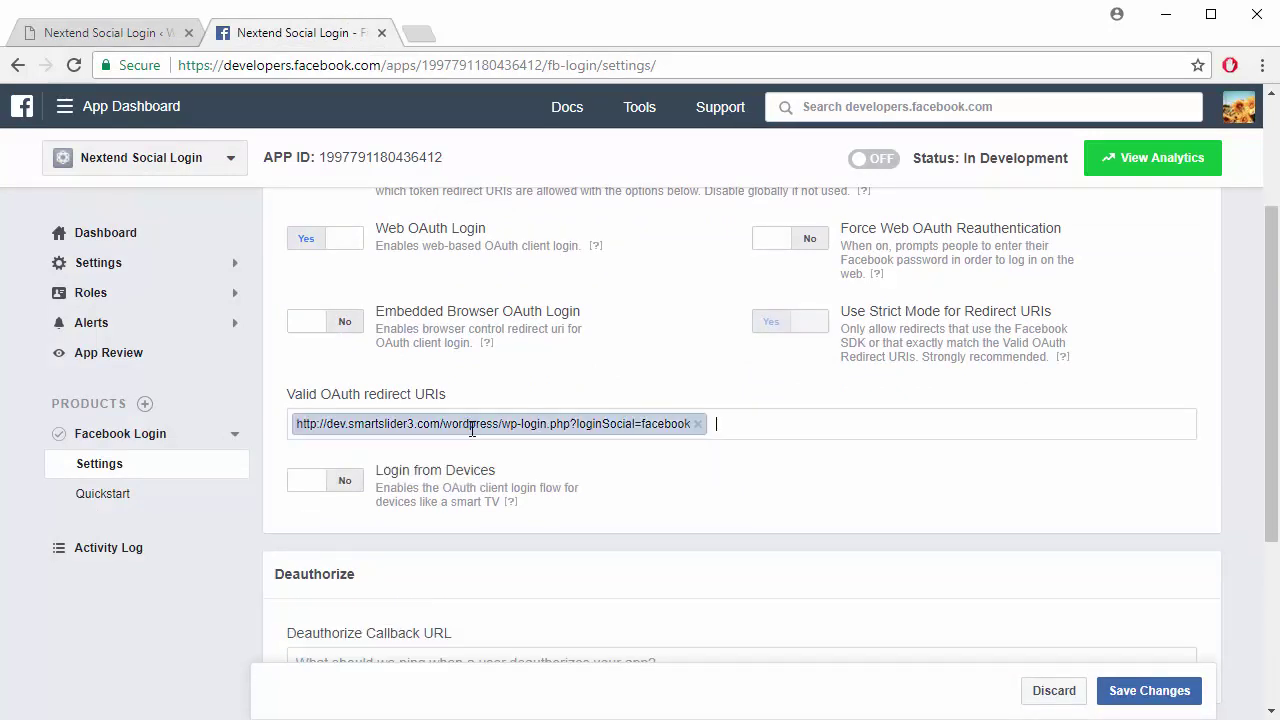
left_click(1148, 693)
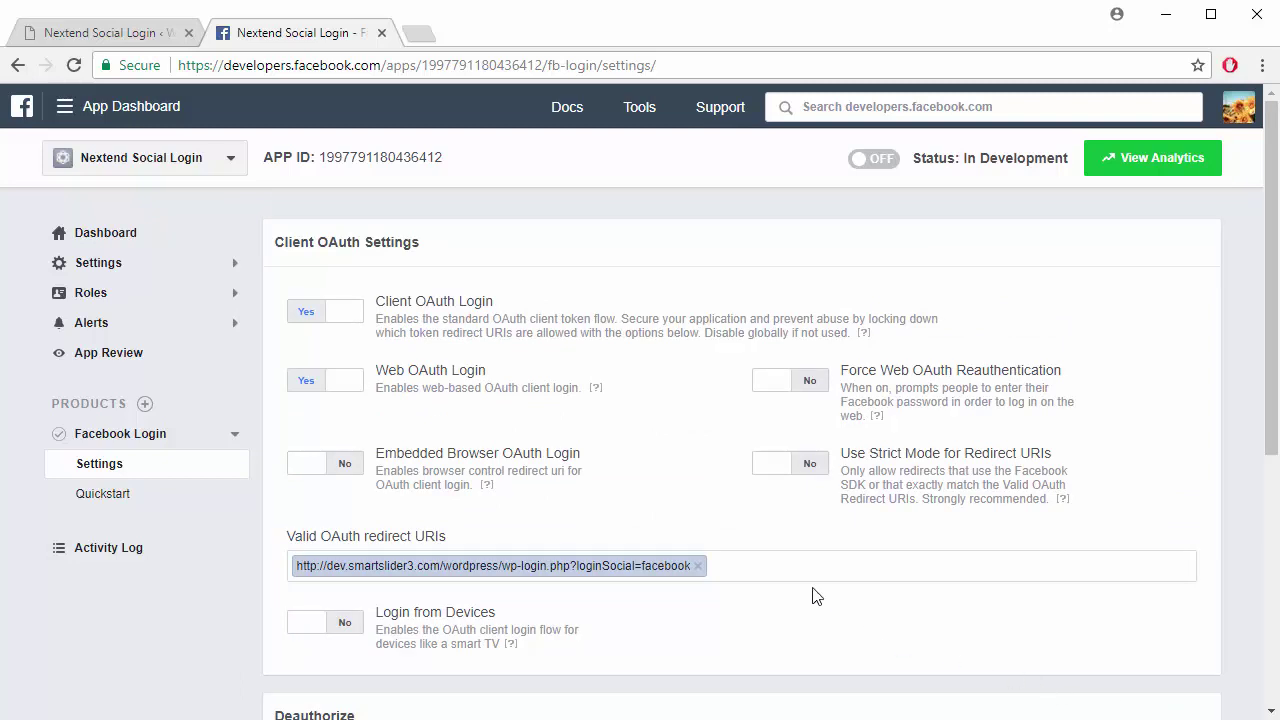
left_click(148, 262)
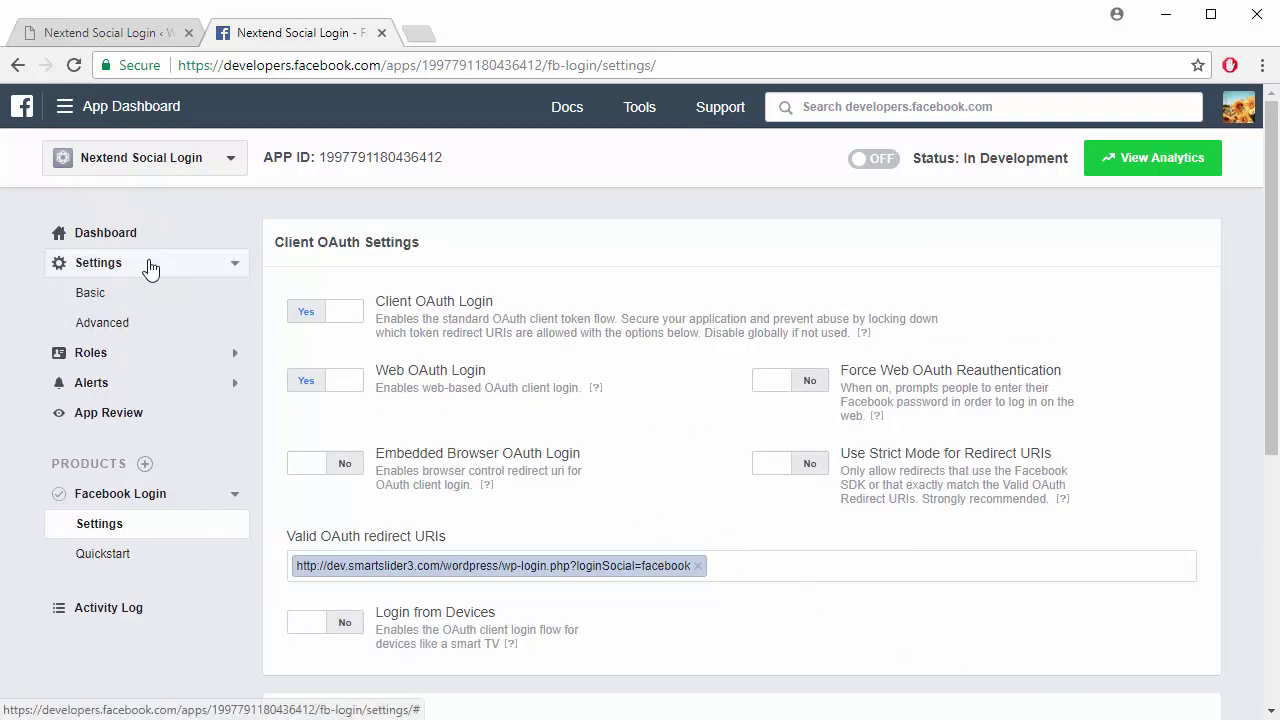
left_click(148, 295)
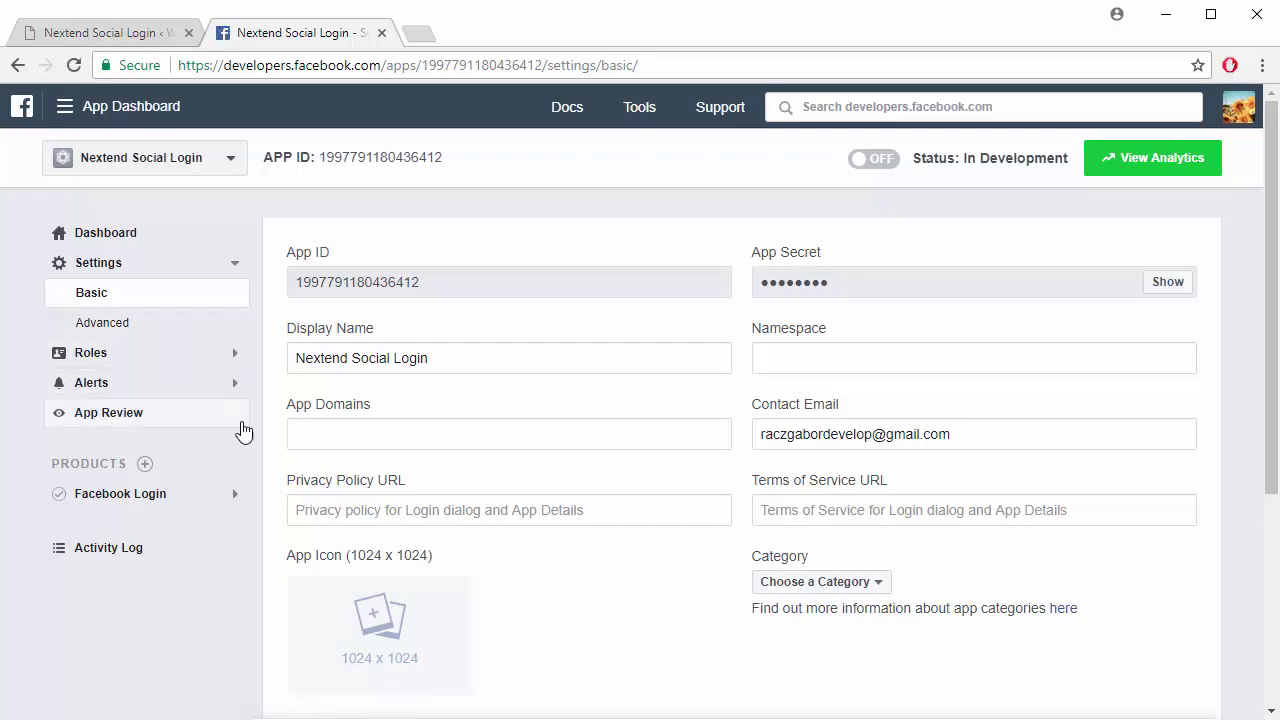
left_click(297, 510)
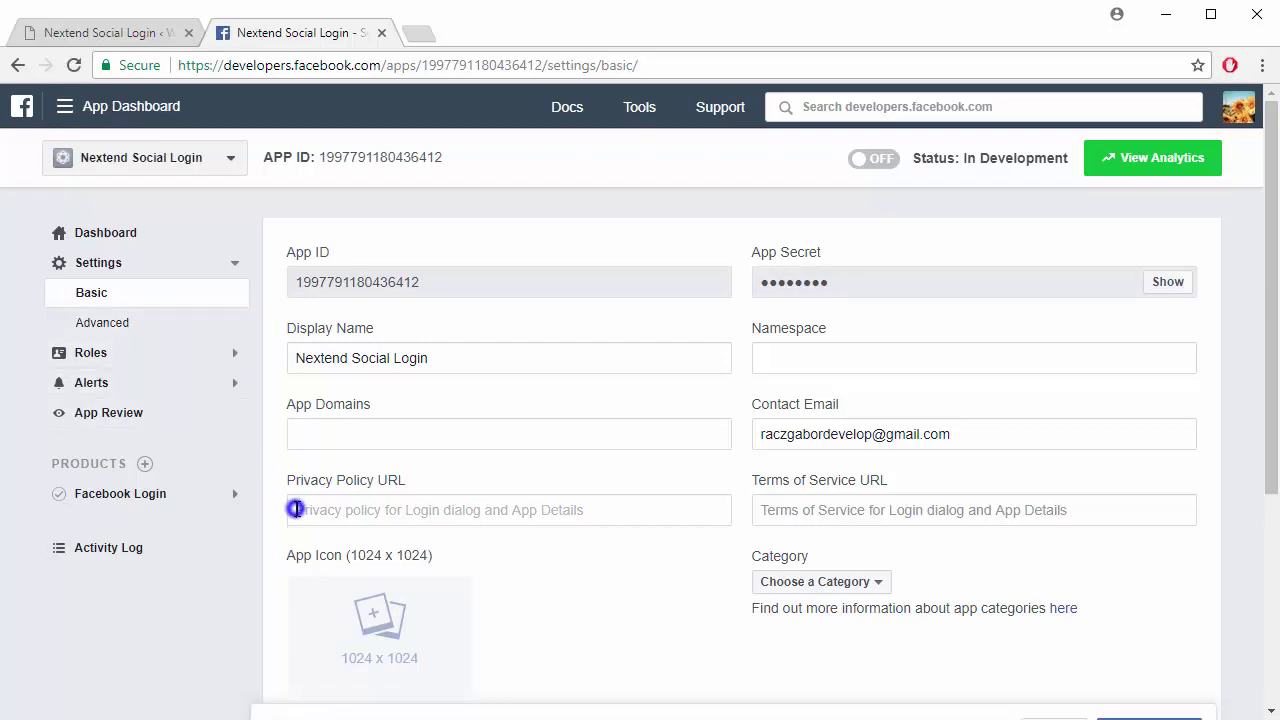
type("https://smartslider3.com/privacy-policy/")
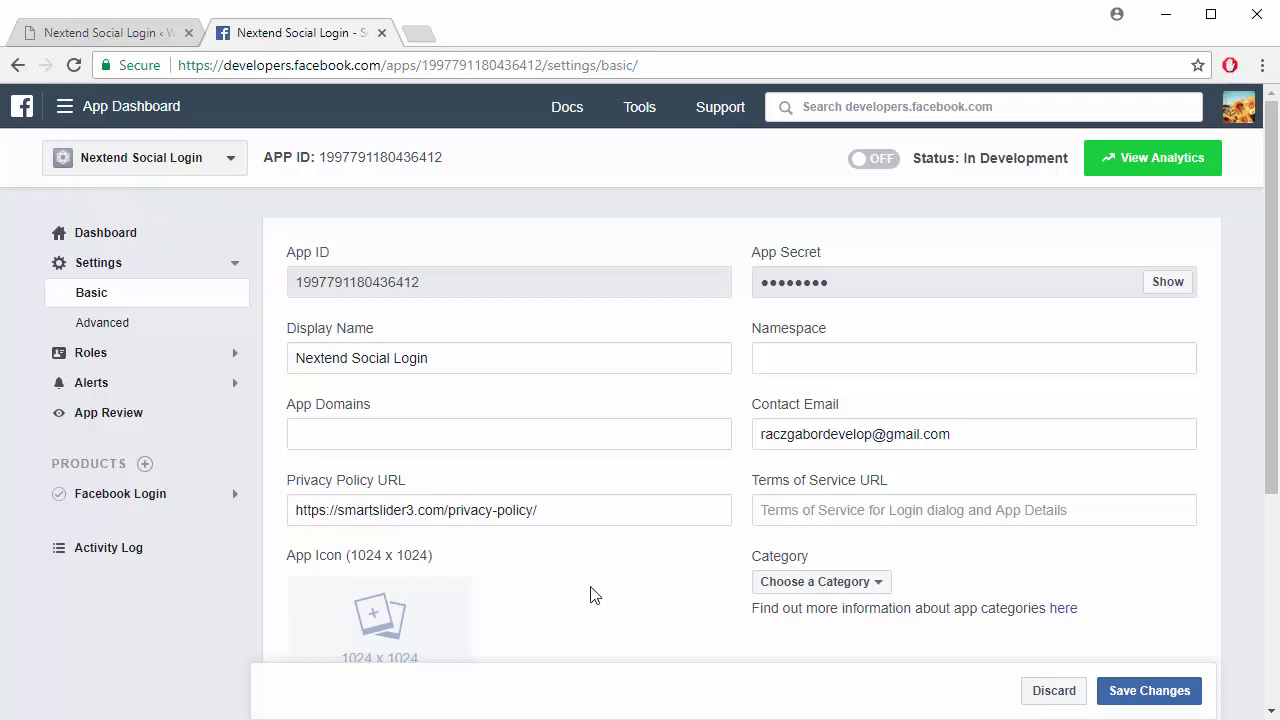
left_click(1116, 703)
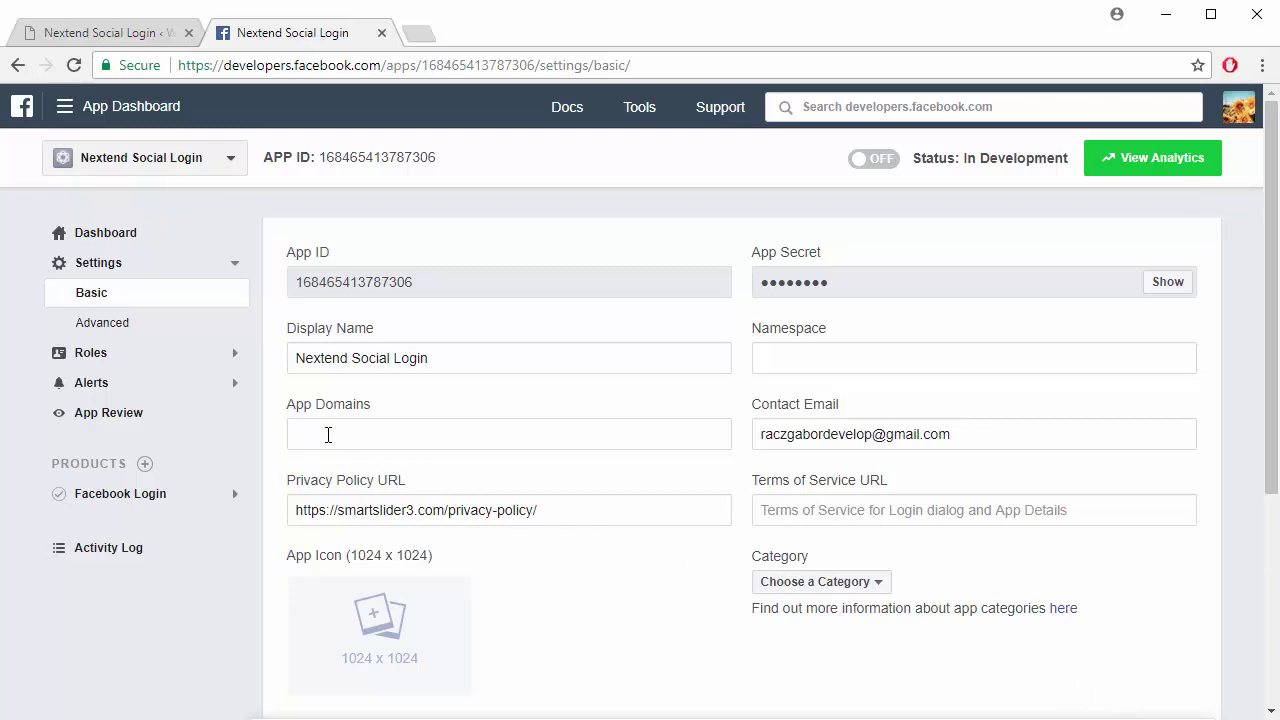
- In App Review, switch the app to public with category Education and confirm
left_click(186, 418)
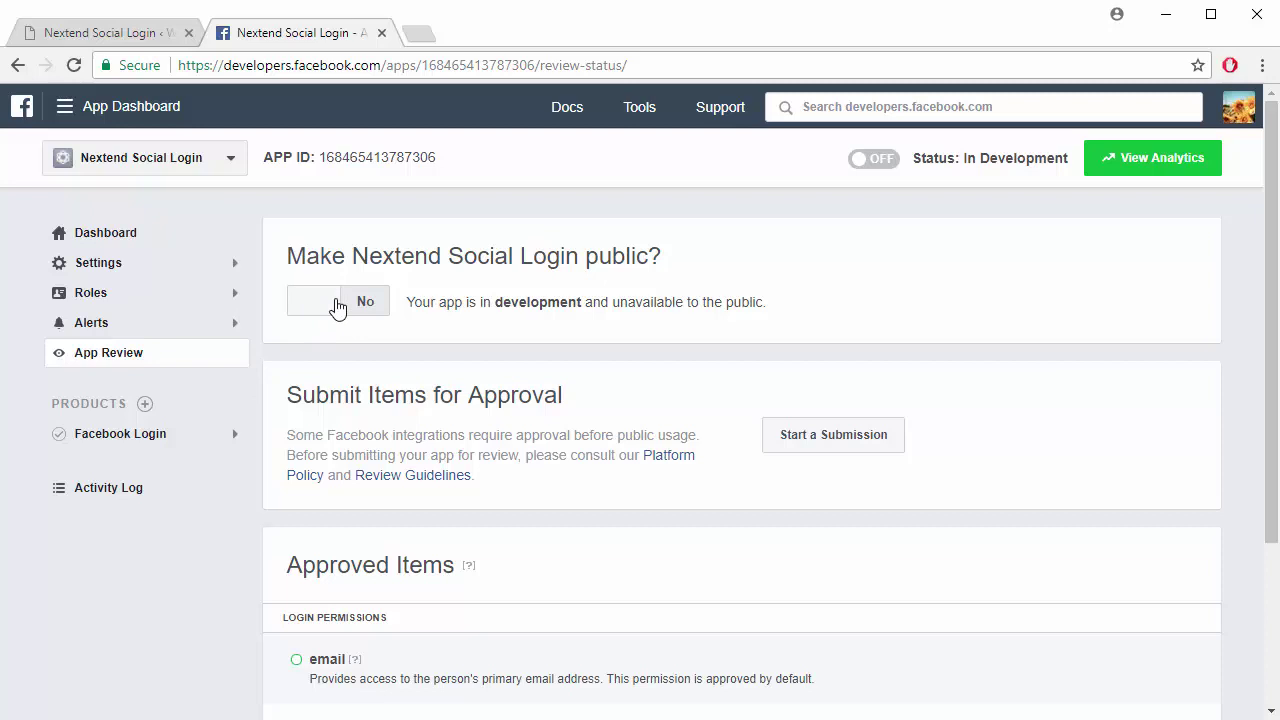
left_click(337, 306)
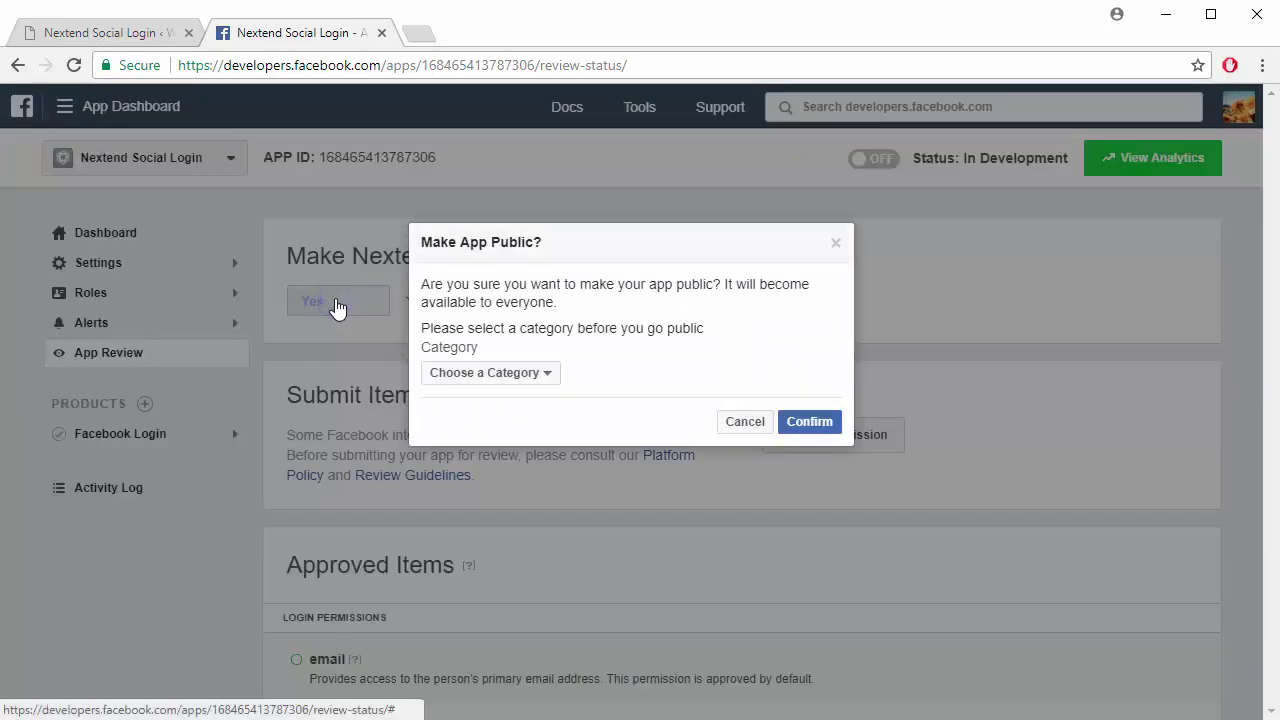
left_click(460, 373)
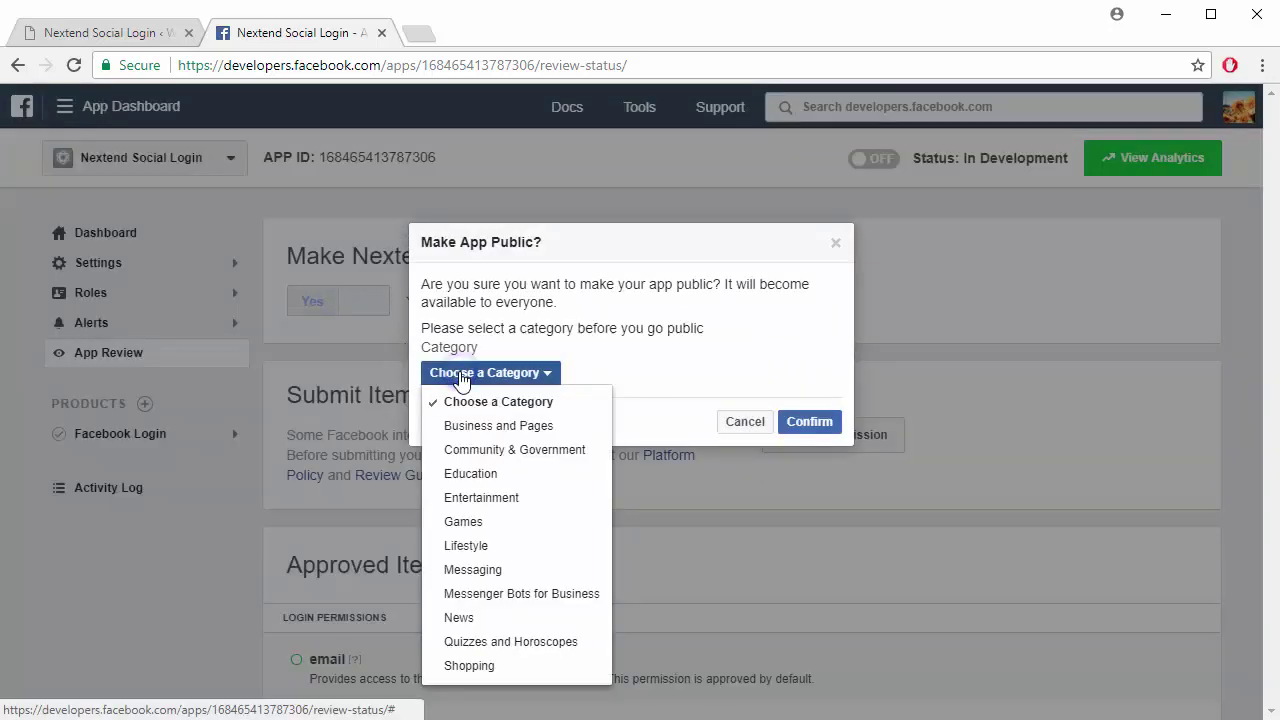
left_click(482, 473)
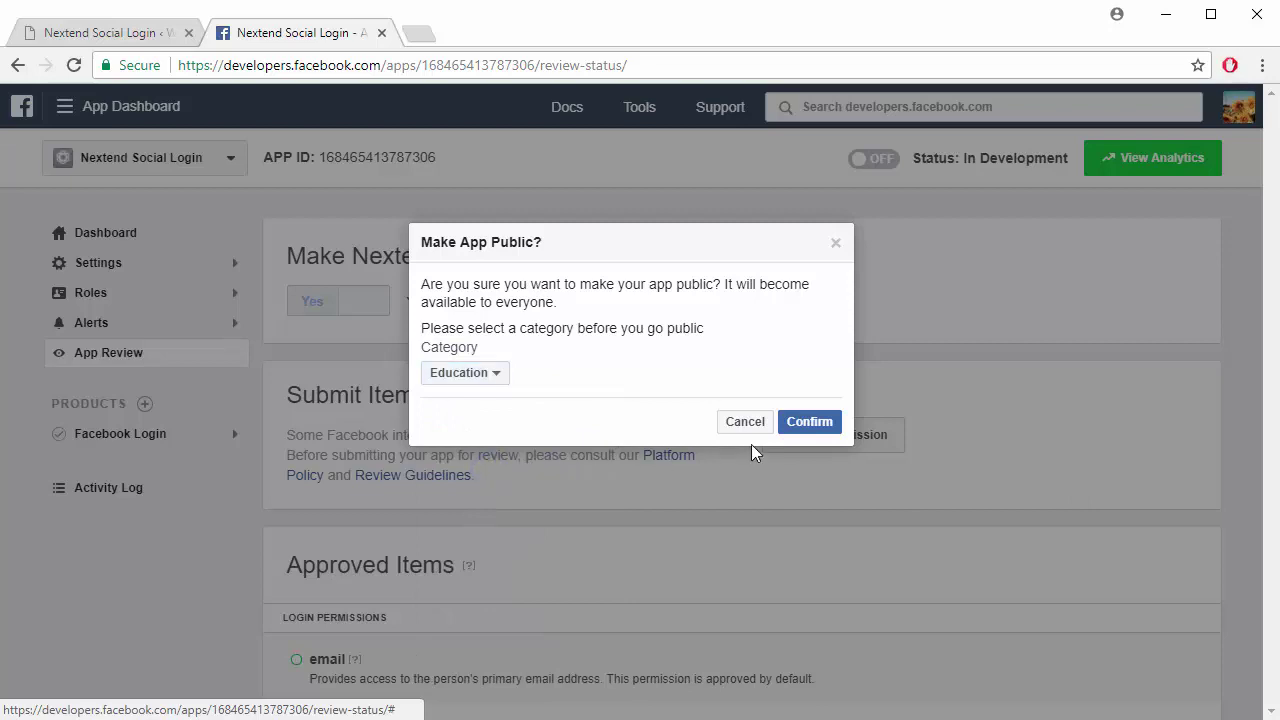
left_click(808, 428)
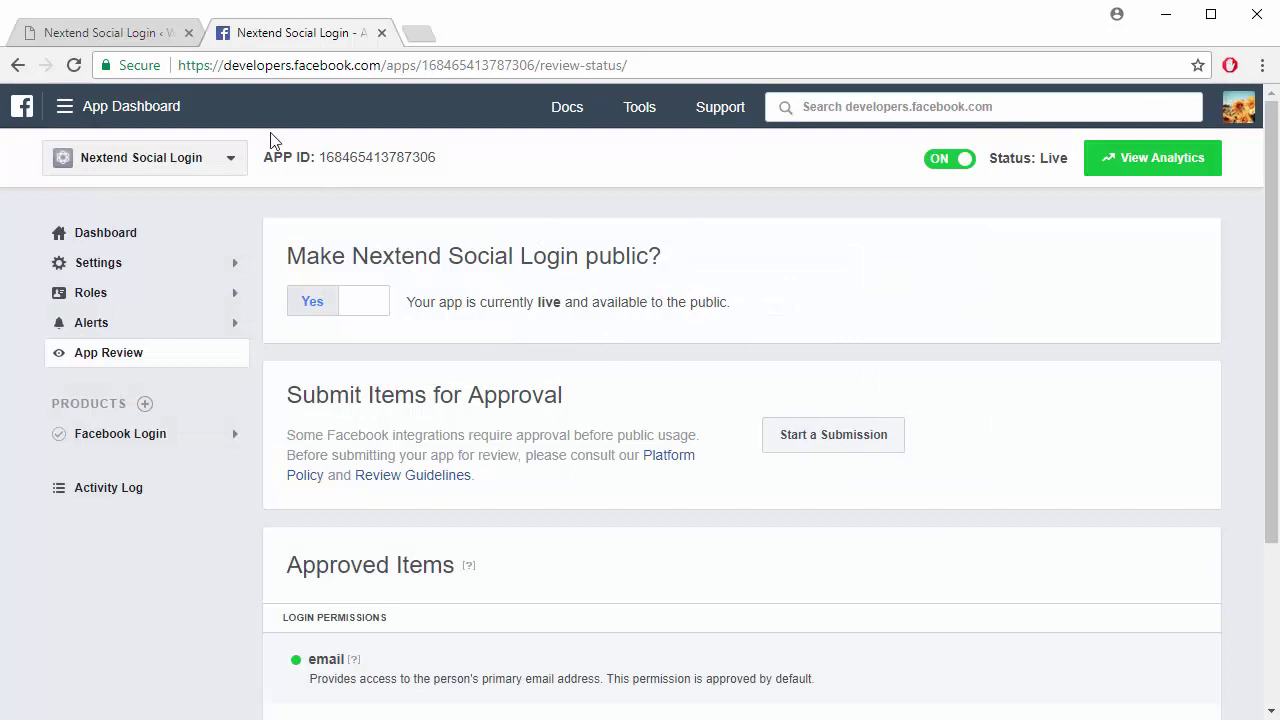
- Finish the guide, then copy the App ID from Facebook's Basic settings into the plugin's App ID field
left_click(135, 36)
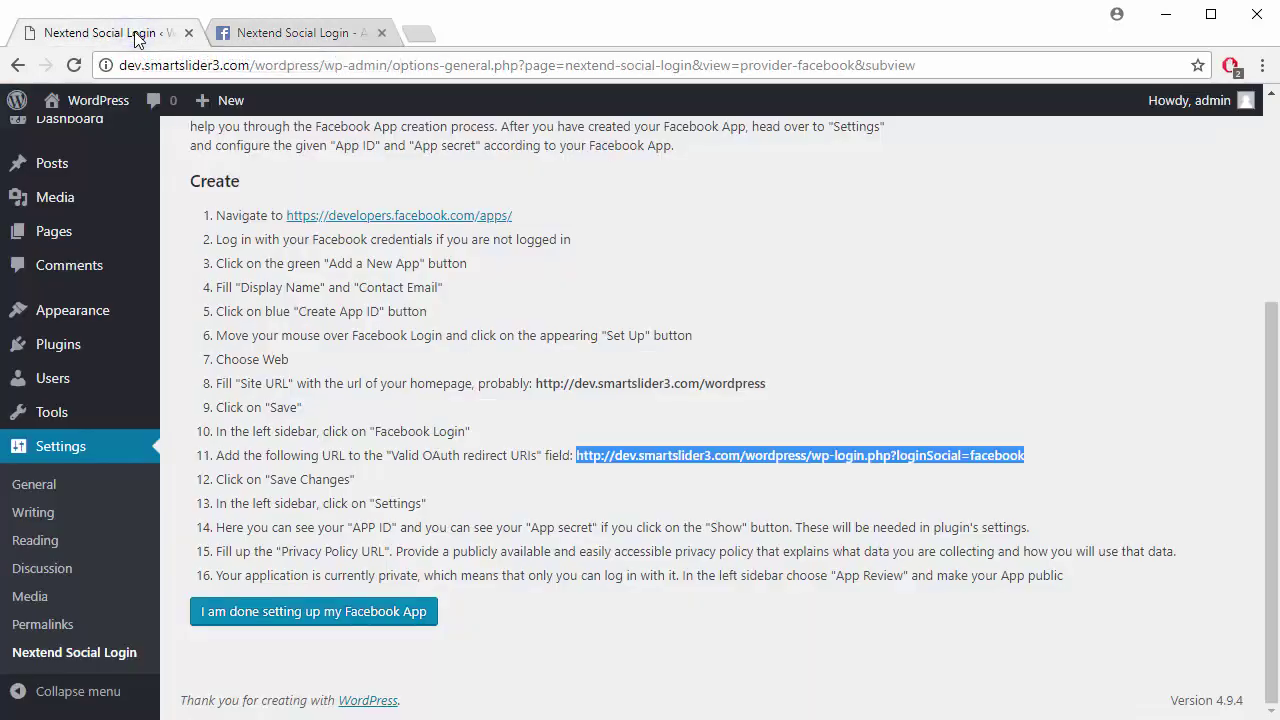
left_click(295, 623)
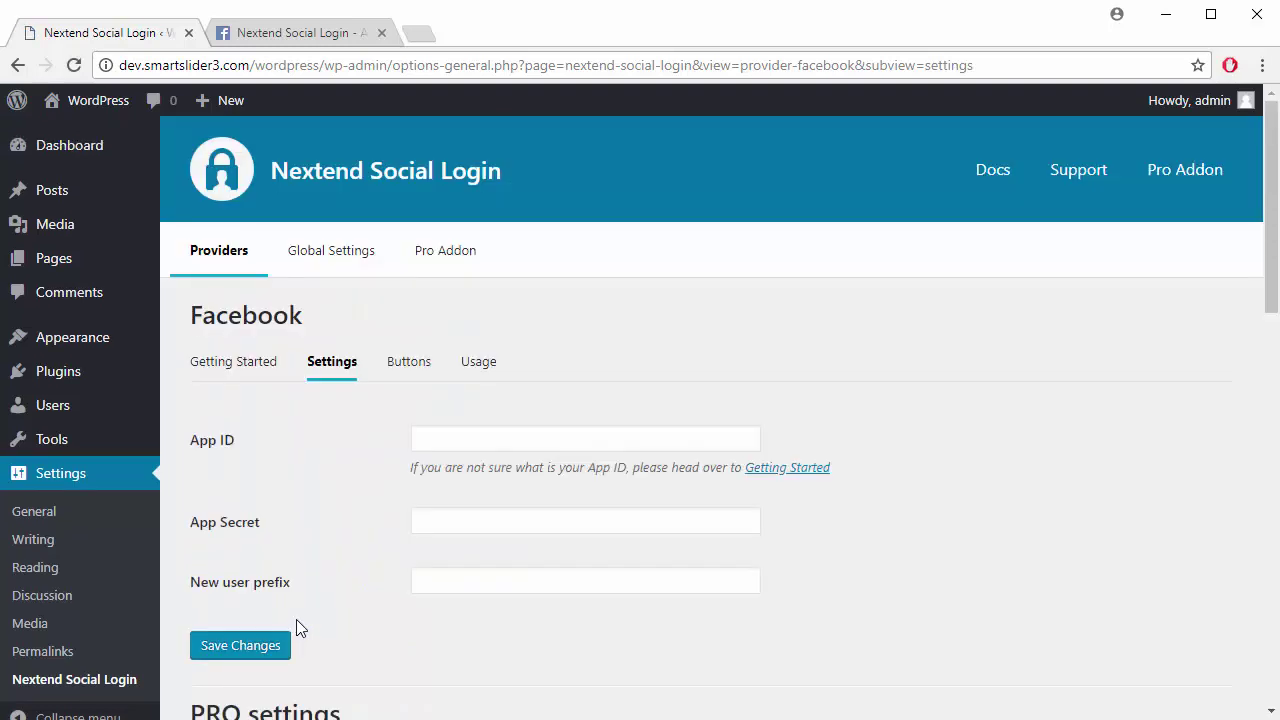
left_click(345, 40)
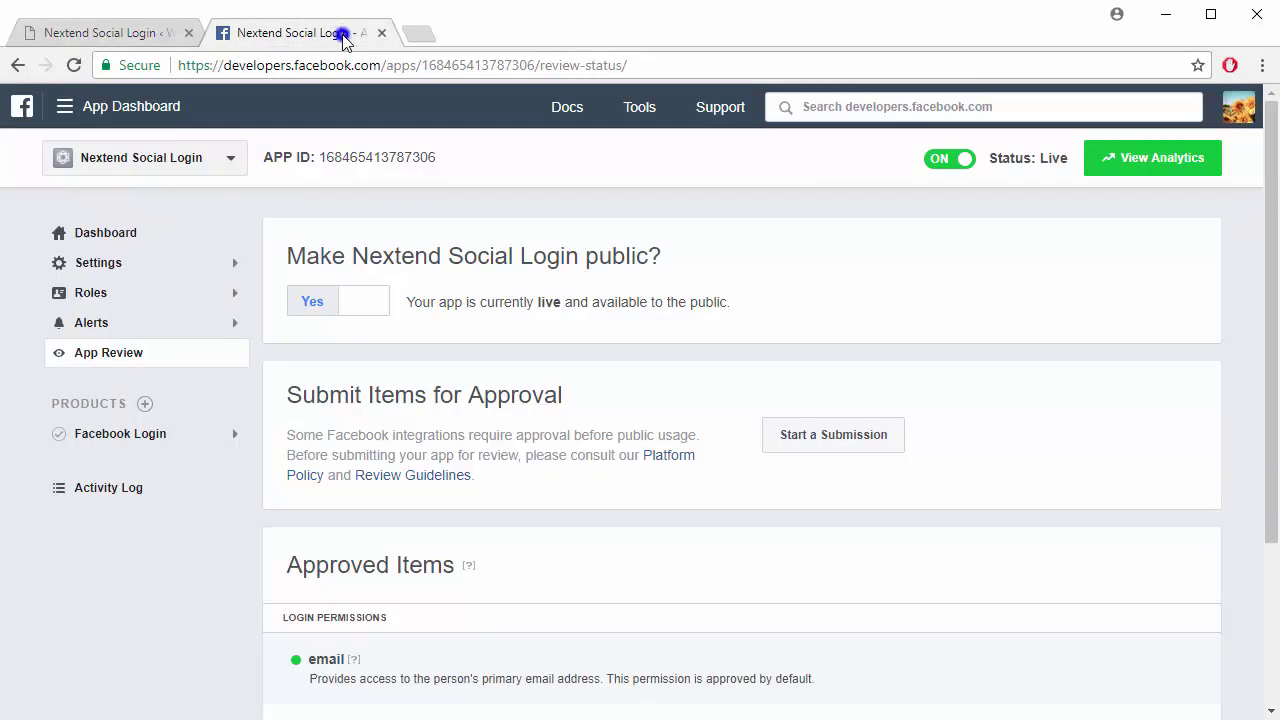
left_click(182, 262)
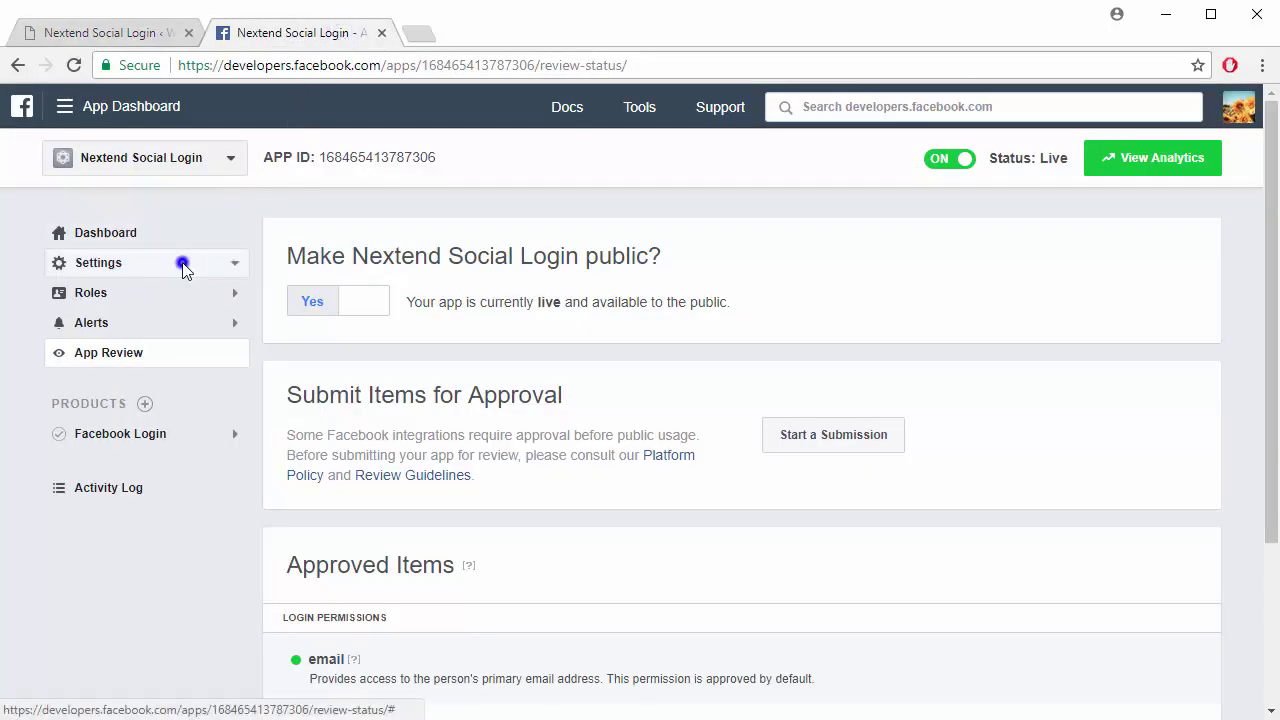
left_click(169, 296)
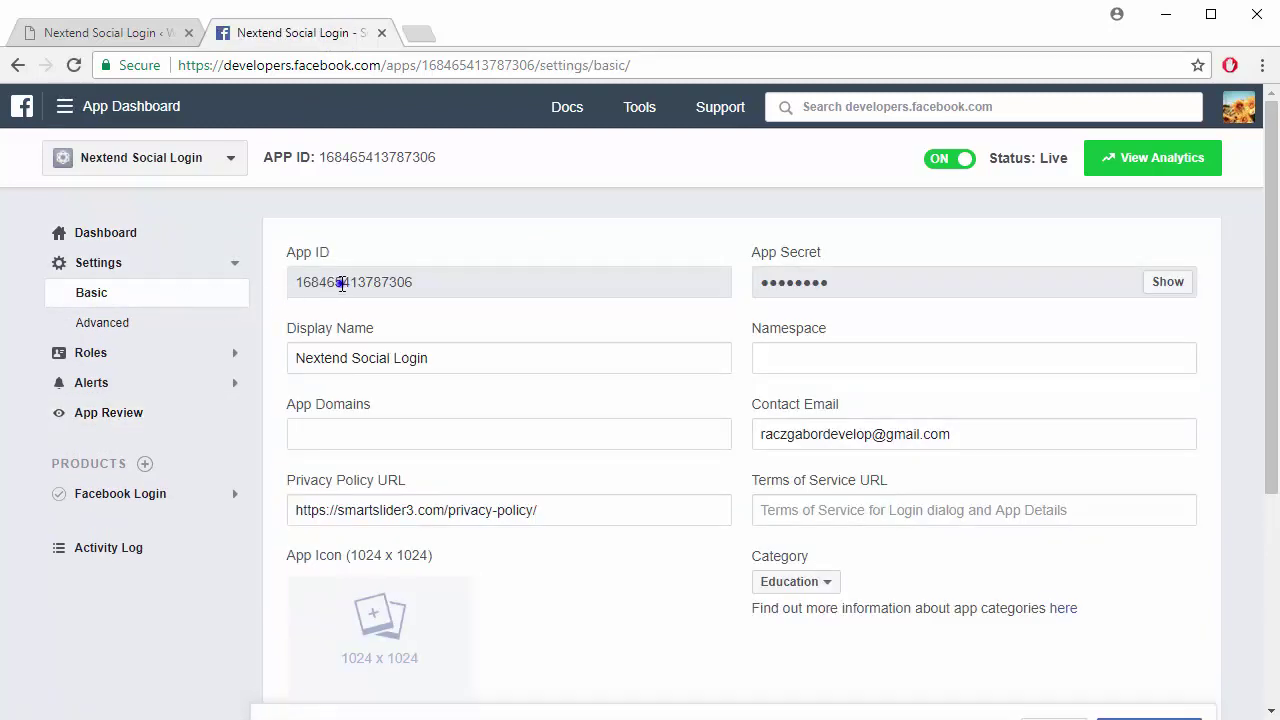
double_click(342, 283)
key("ctrl+c")
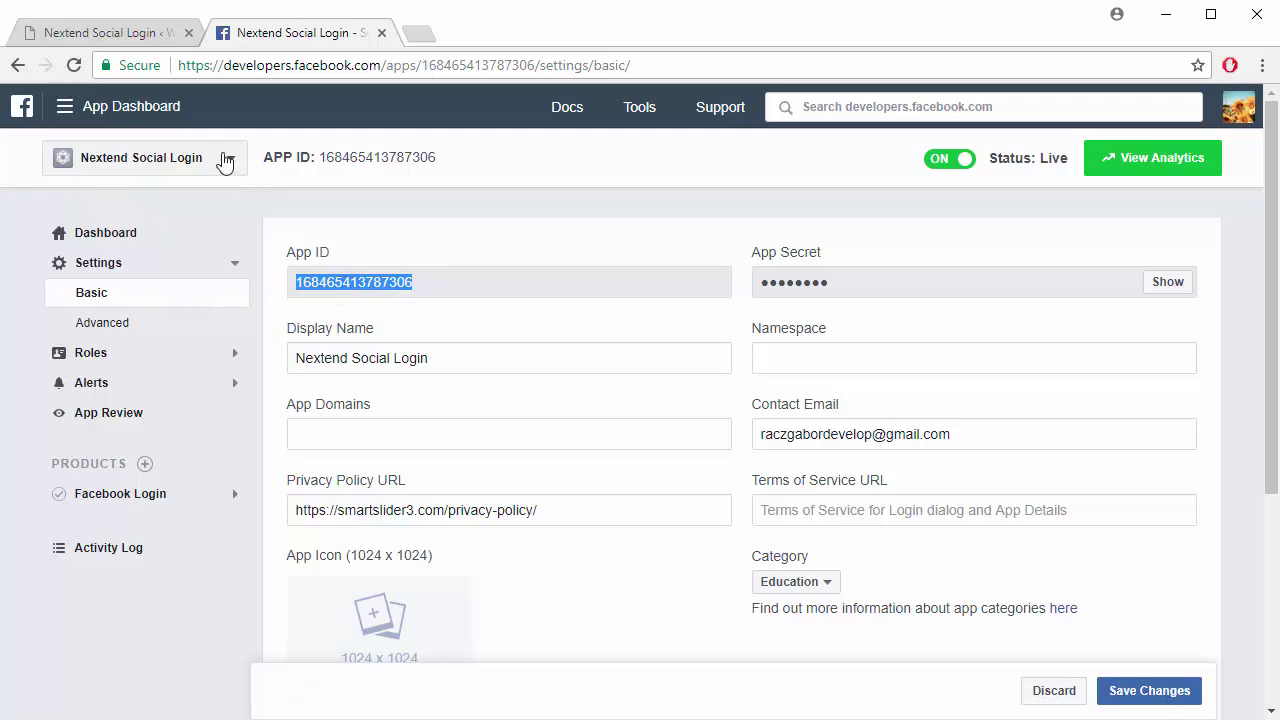
left_click(138, 33)
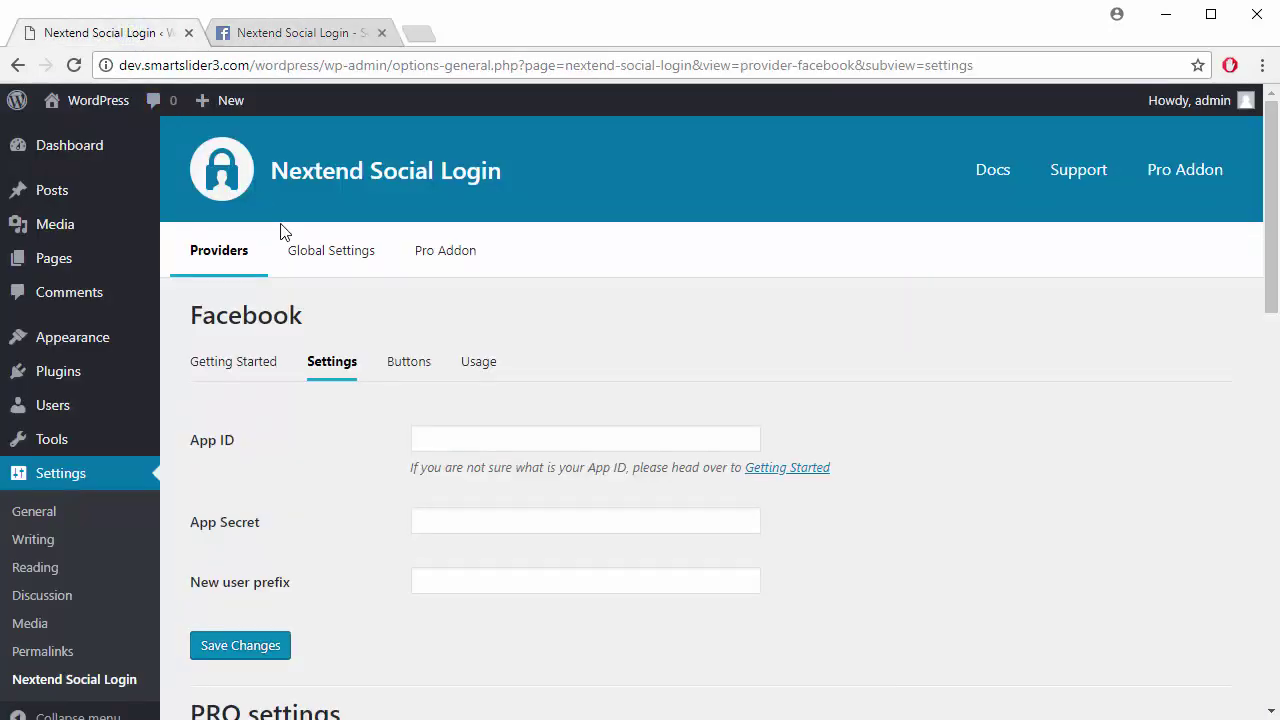
left_click(483, 438)
key("ctrl+v")
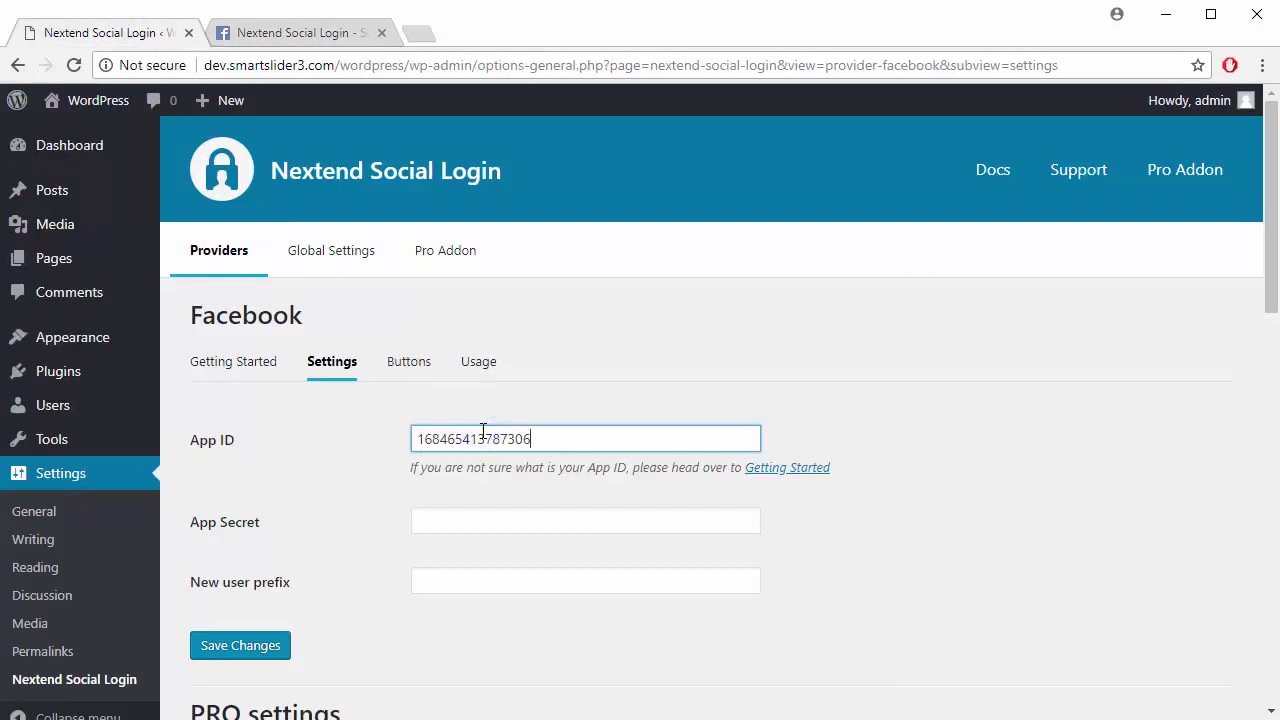
- Reveal and copy the App Secret from Facebook into the plugin's App Secret field, then save
left_click(300, 33)
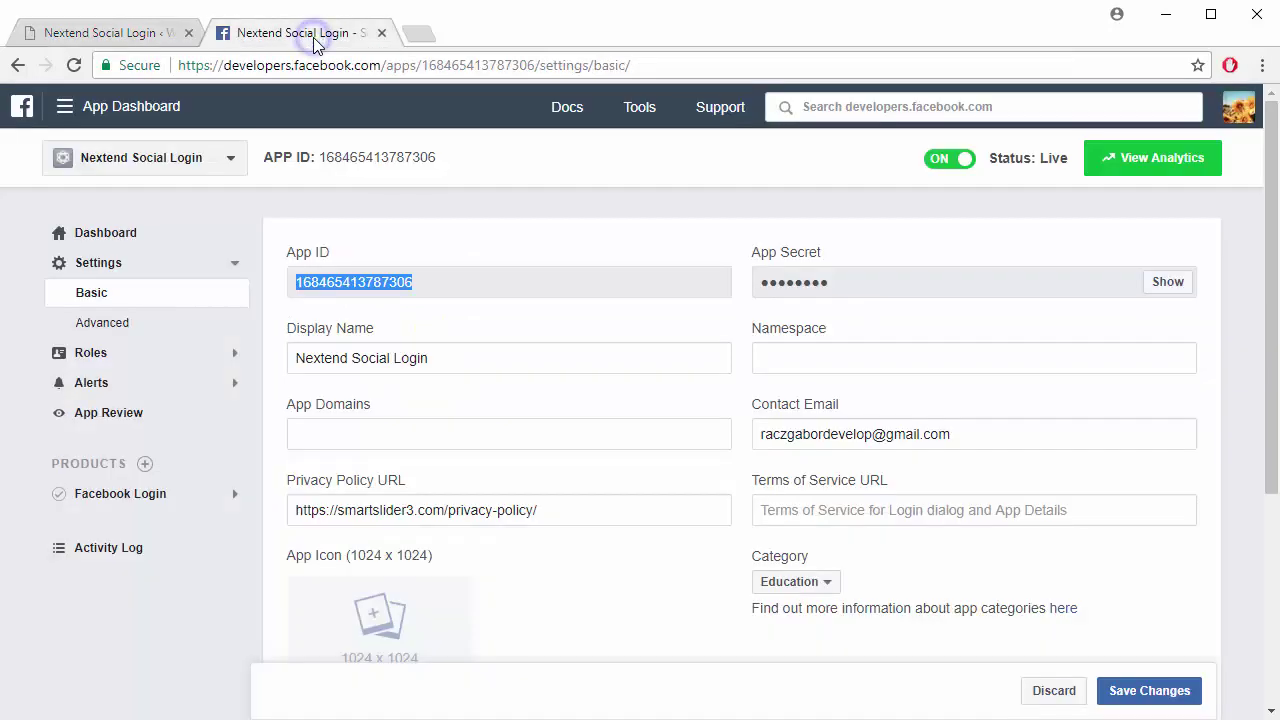
left_click(1163, 283)
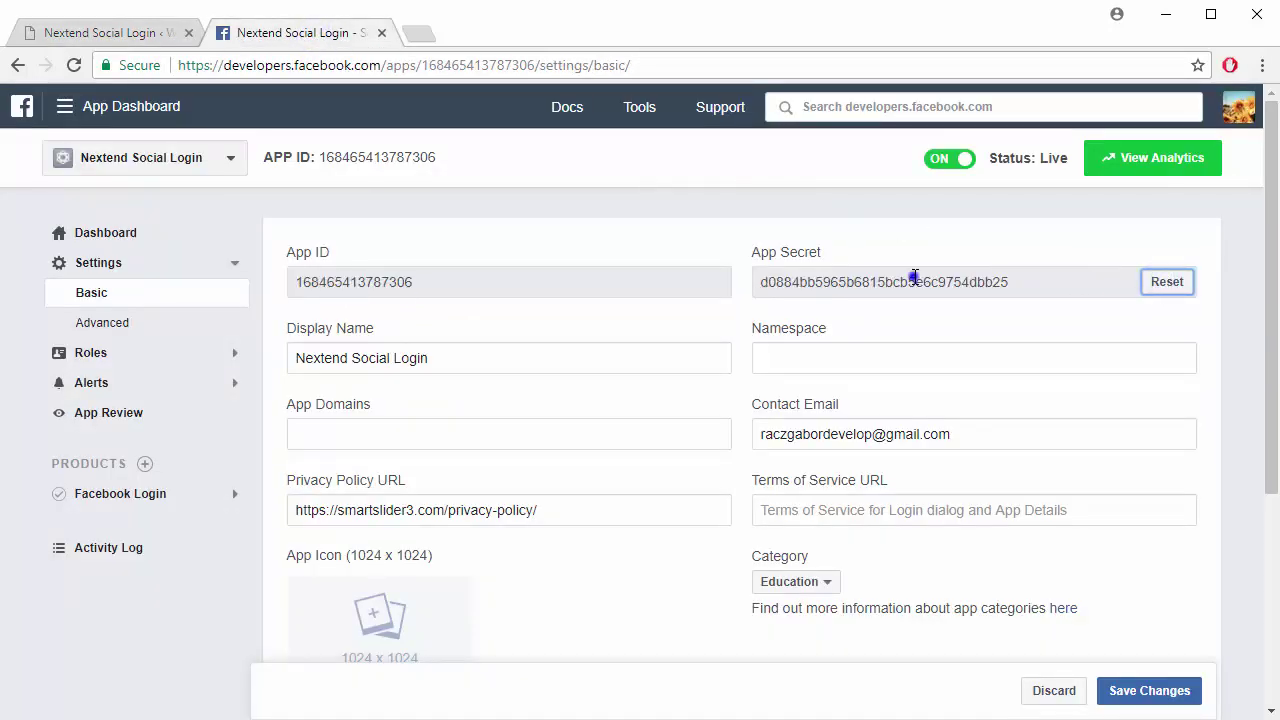
double_click(914, 281)
key("ctrl+c")
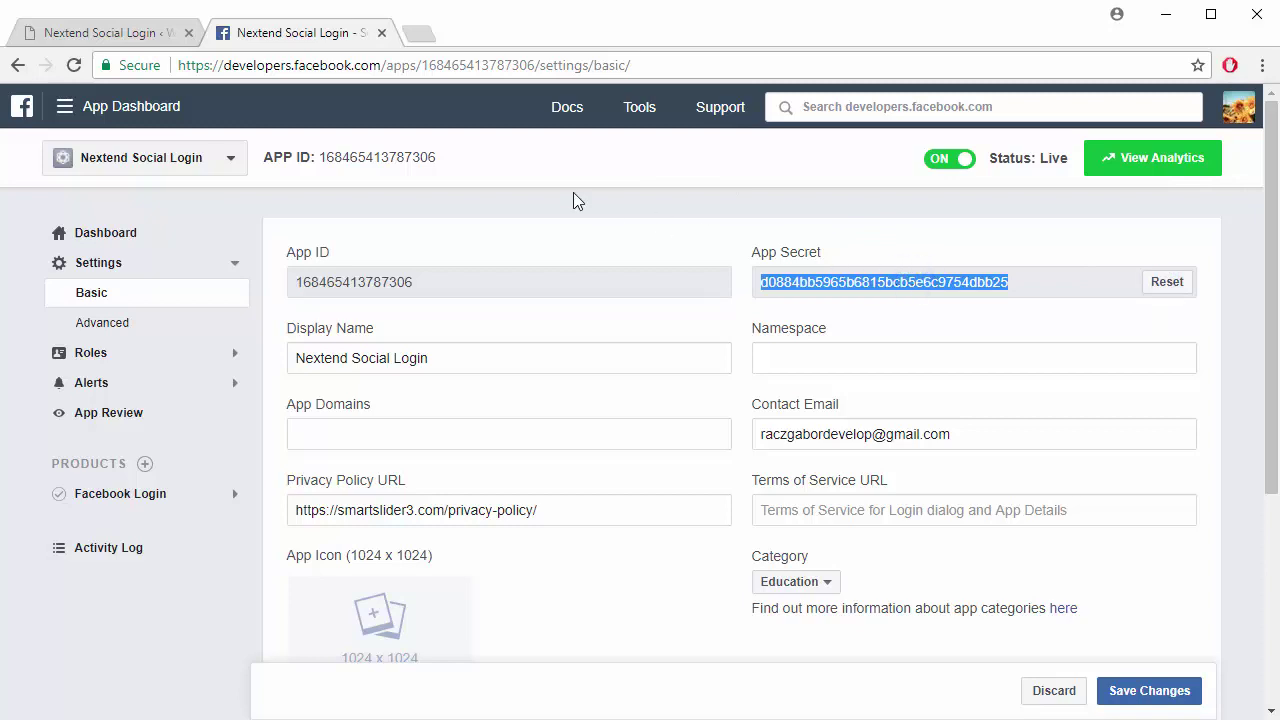
left_click(140, 33)
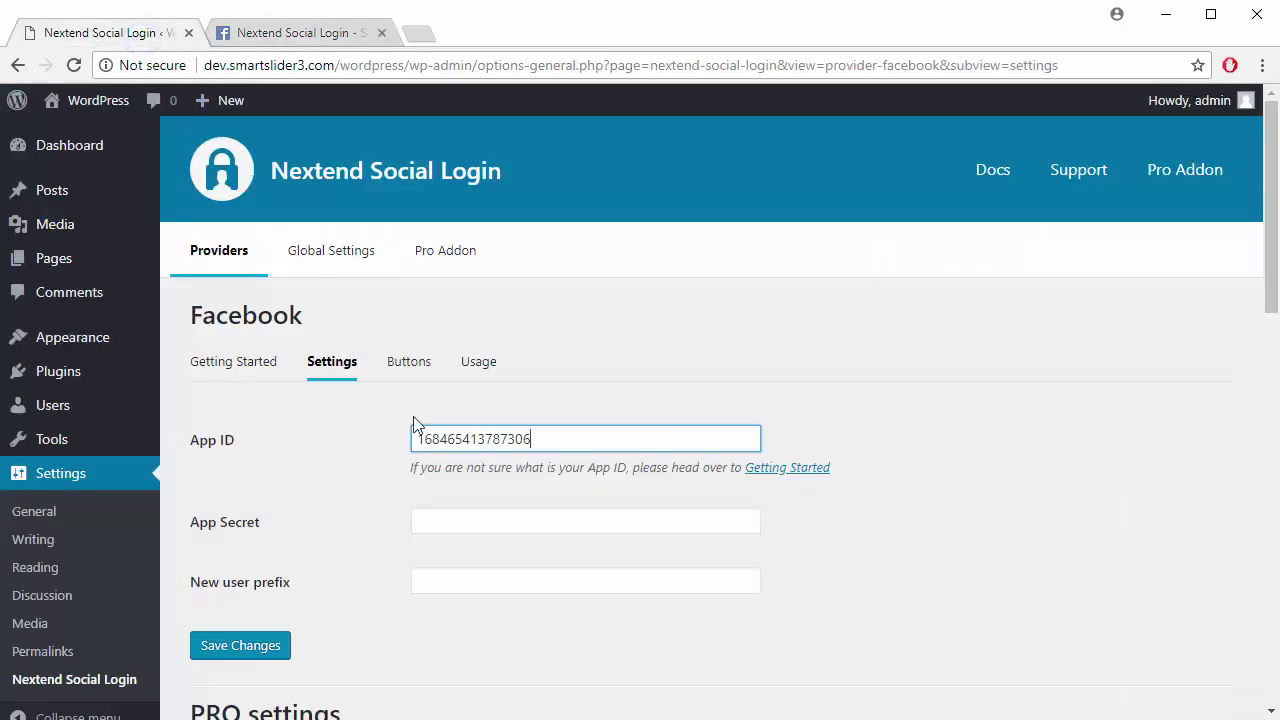
left_click(478, 524)
key("ctrl+v")
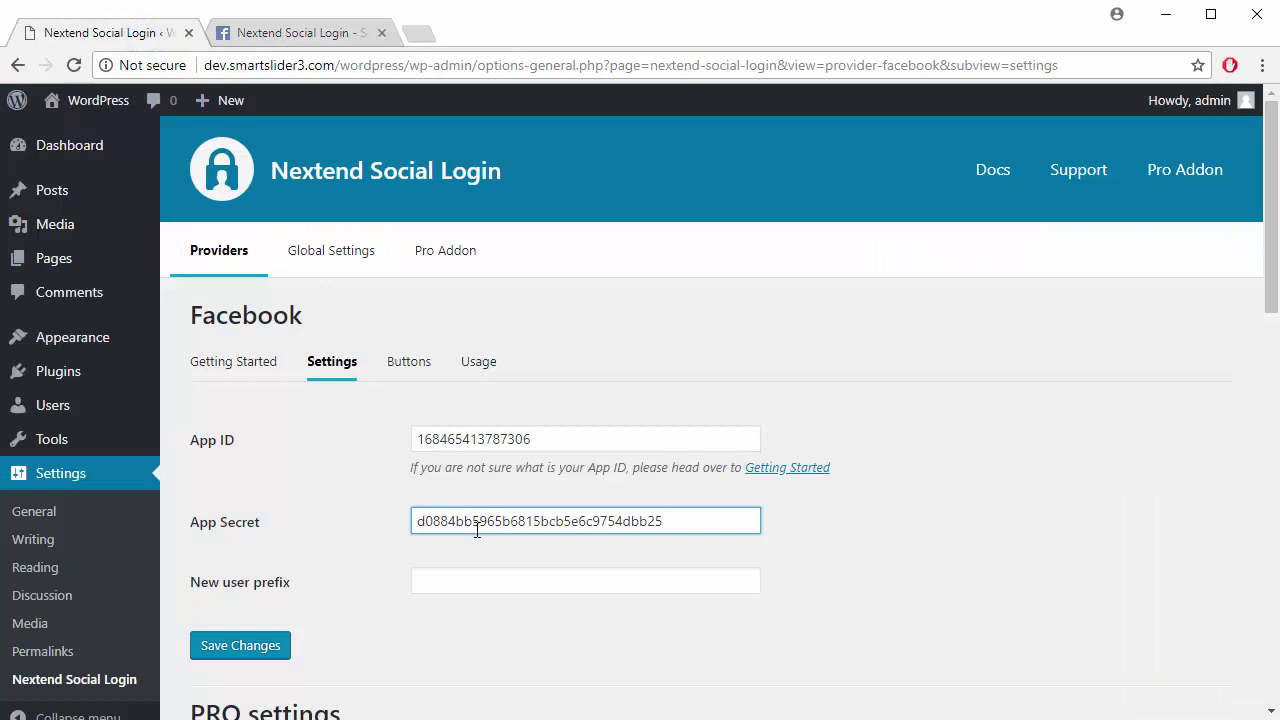
left_click(264, 655)
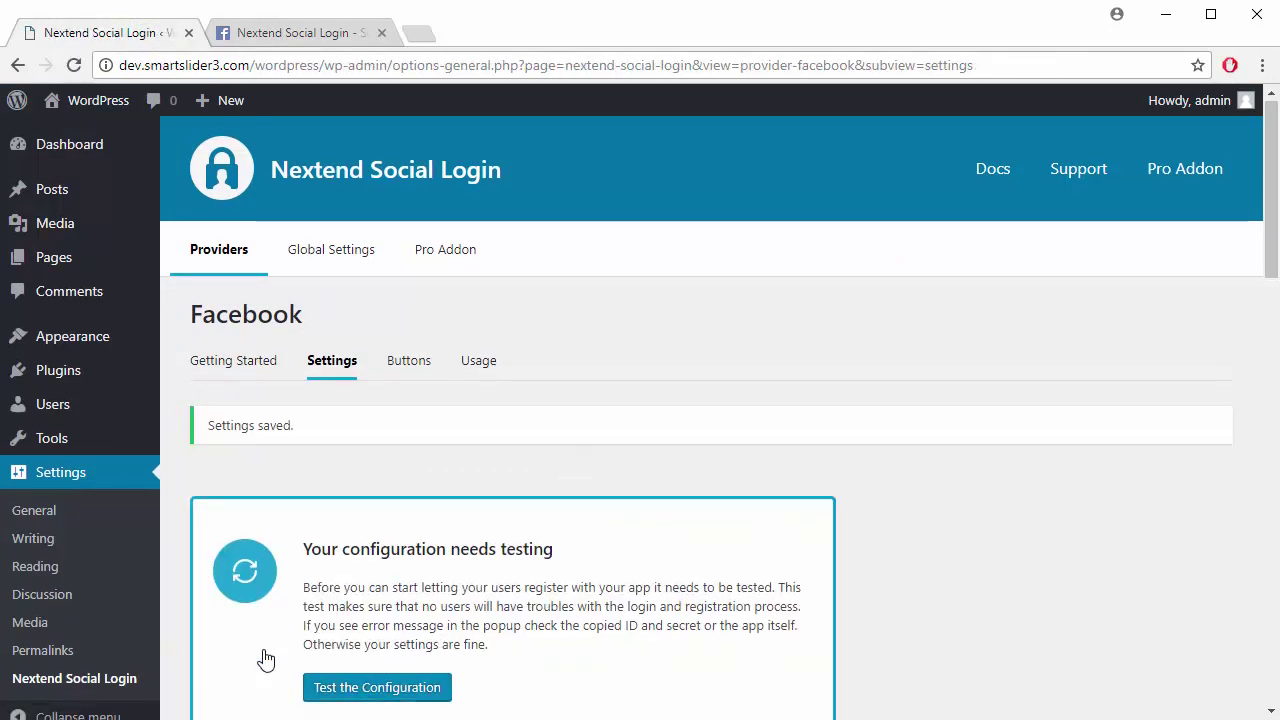
- Run Test the Configuration and approve the Facebook login popup so the provider reports Works Fine
scroll(265, 658, "down", 2)
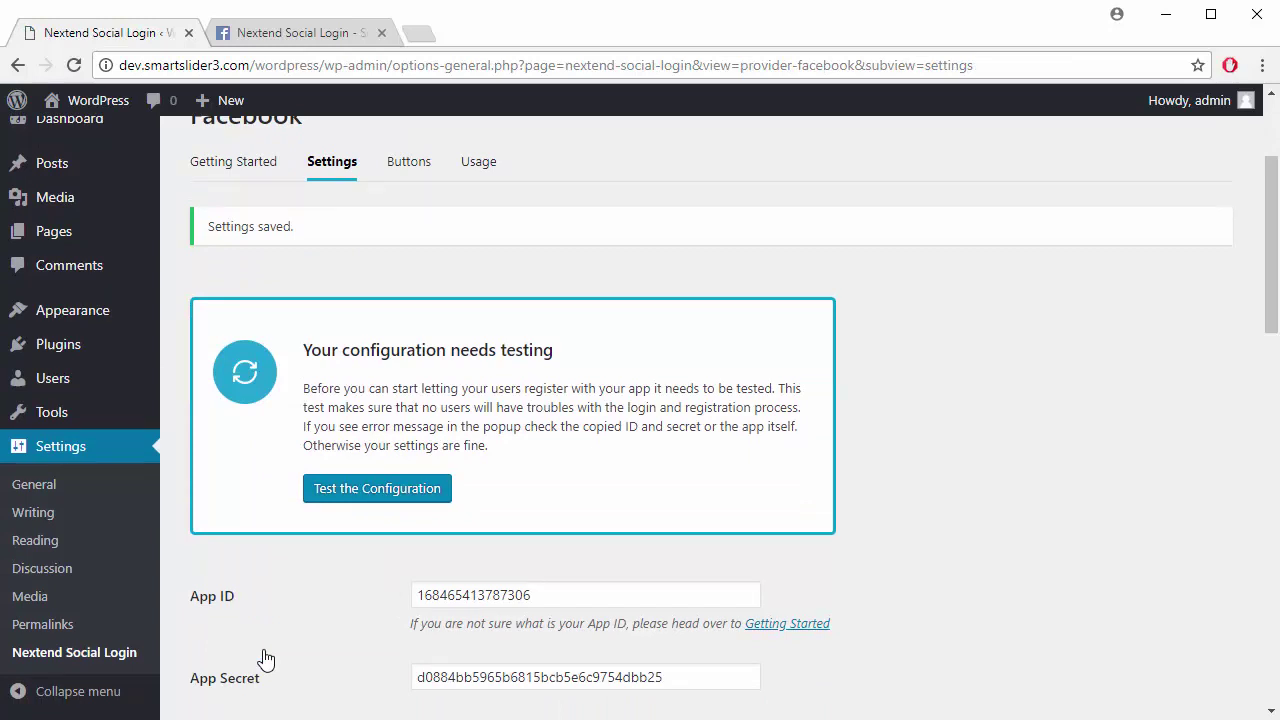
left_click(362, 494)
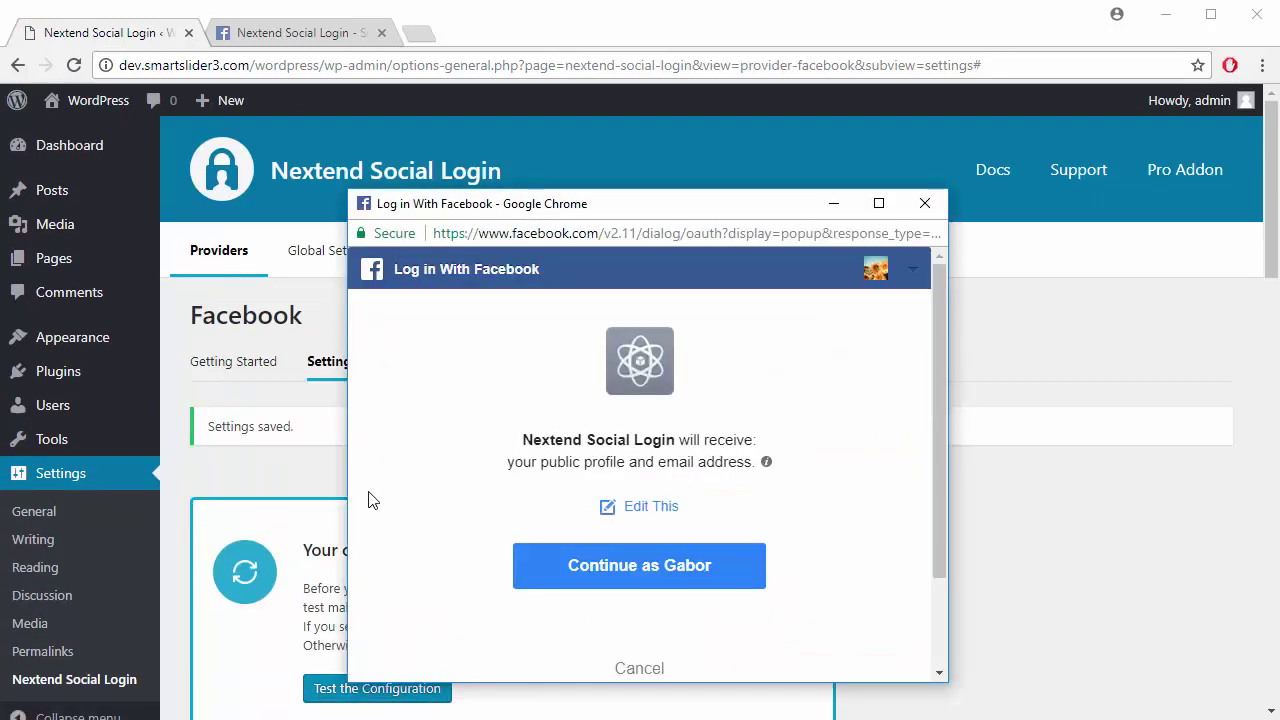
left_click(567, 580)
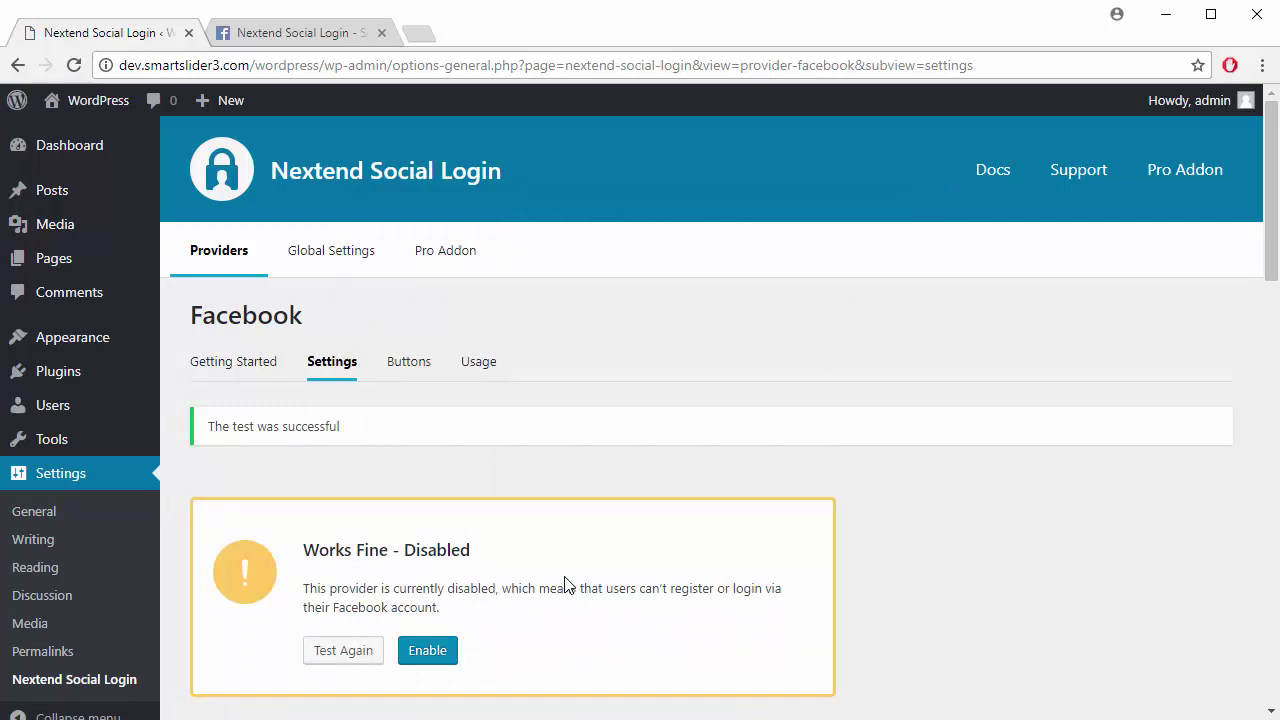
- Enable the Facebook provider and sign in via Continue with Facebook on the WordPress login page
left_click(428, 651)
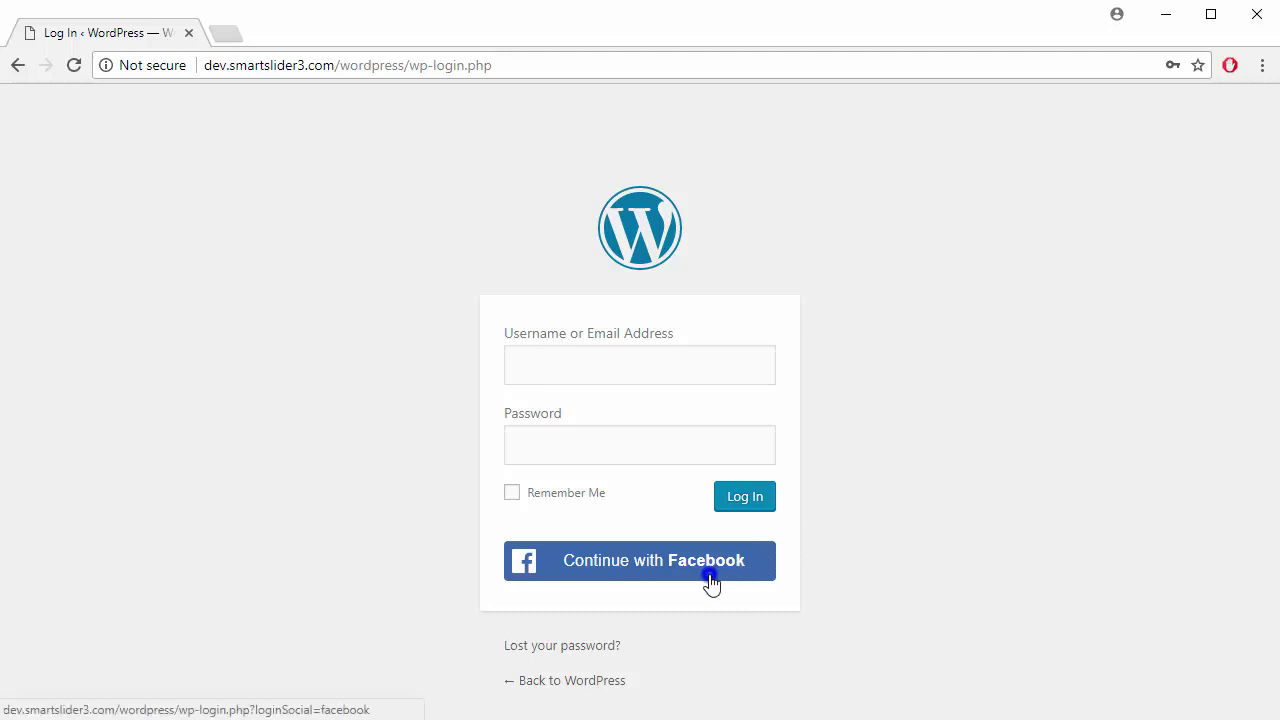
left_click(710, 579)
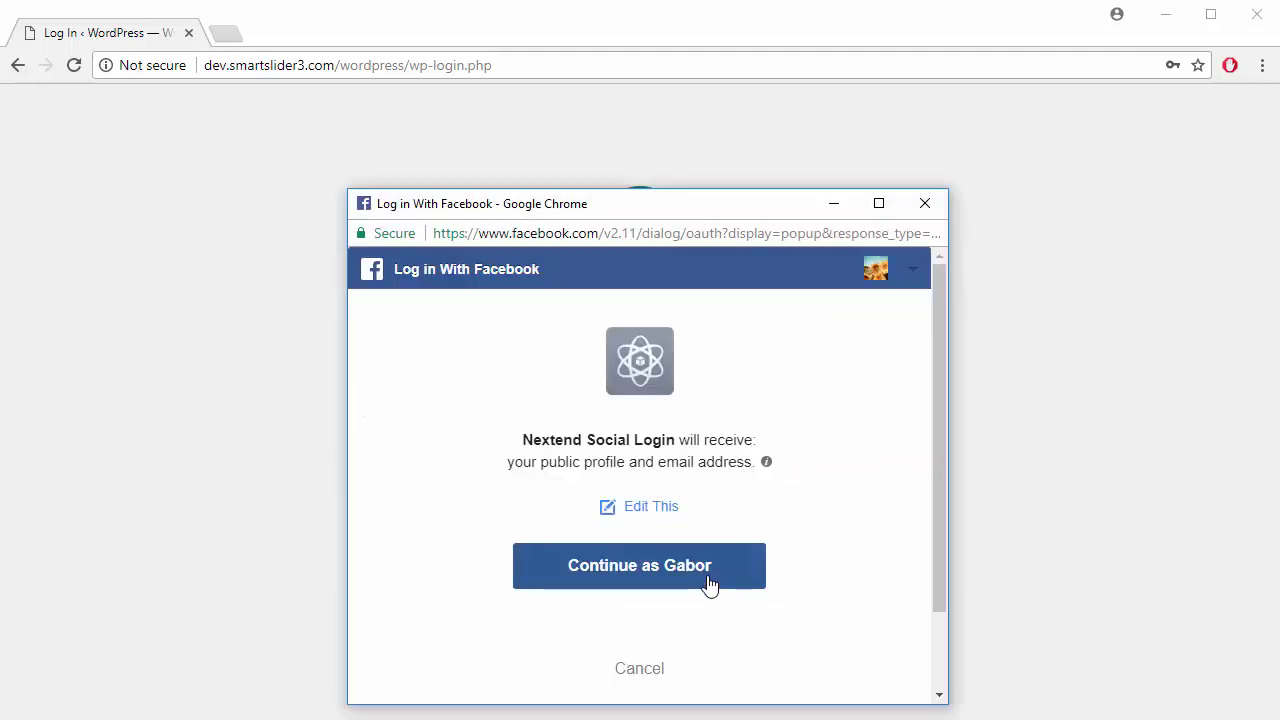
left_click(709, 584)
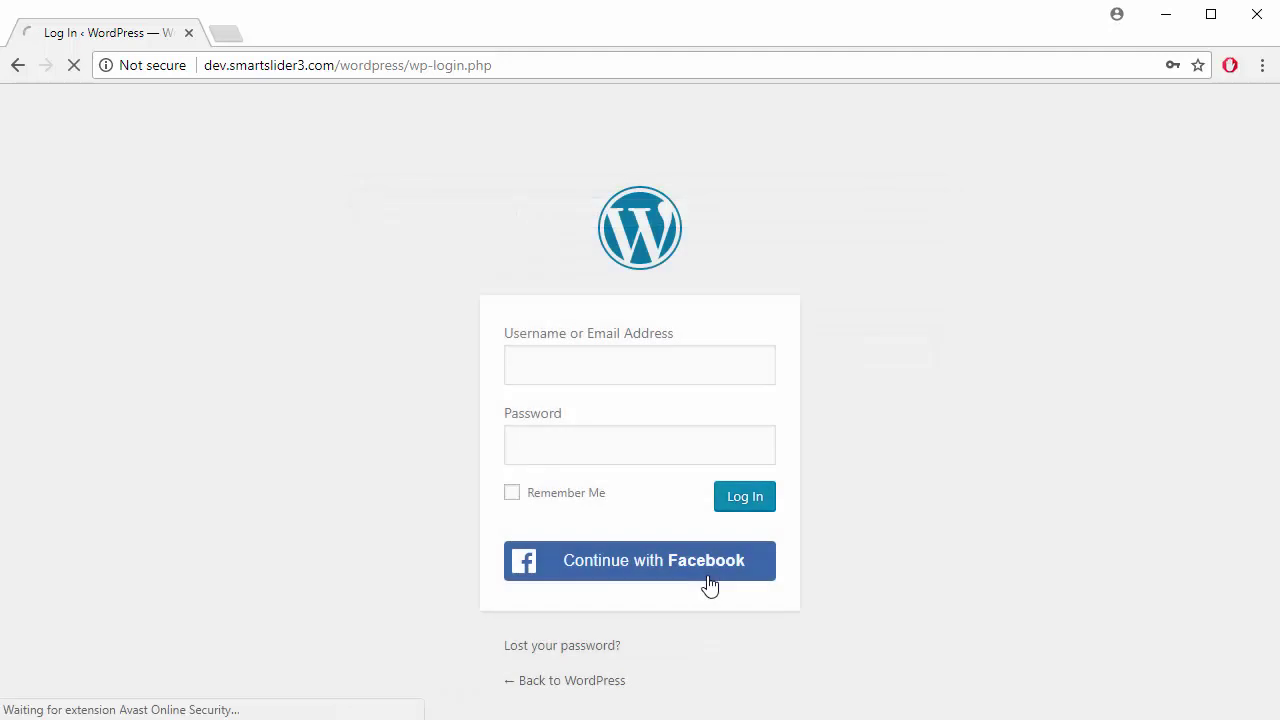